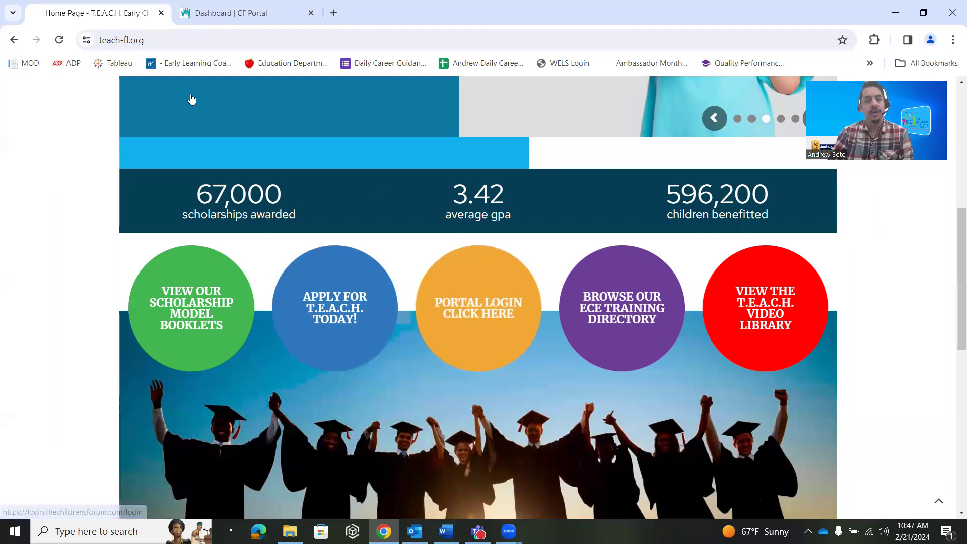
Go to the CF Portal tab and open the Login to Personal Account form
left_click(199, 15)
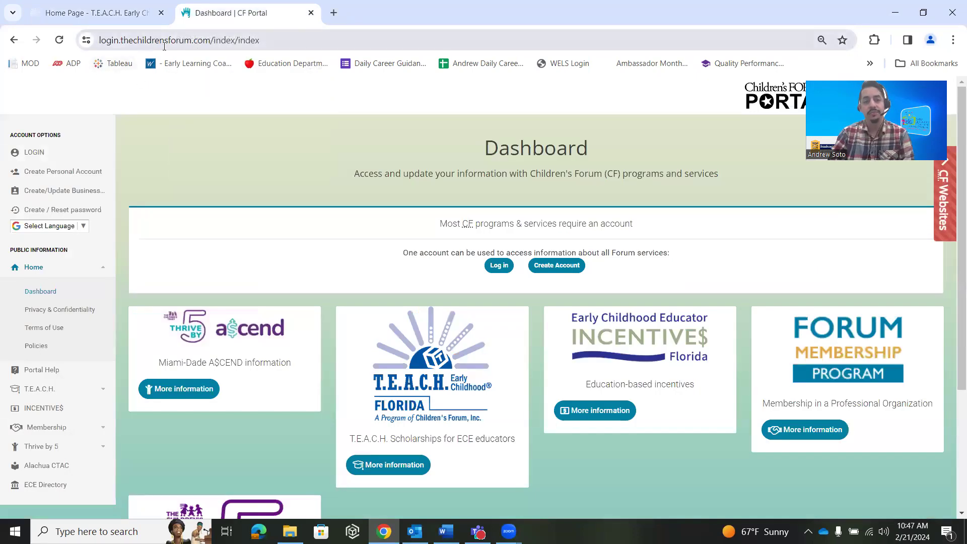
left_click(34, 156)
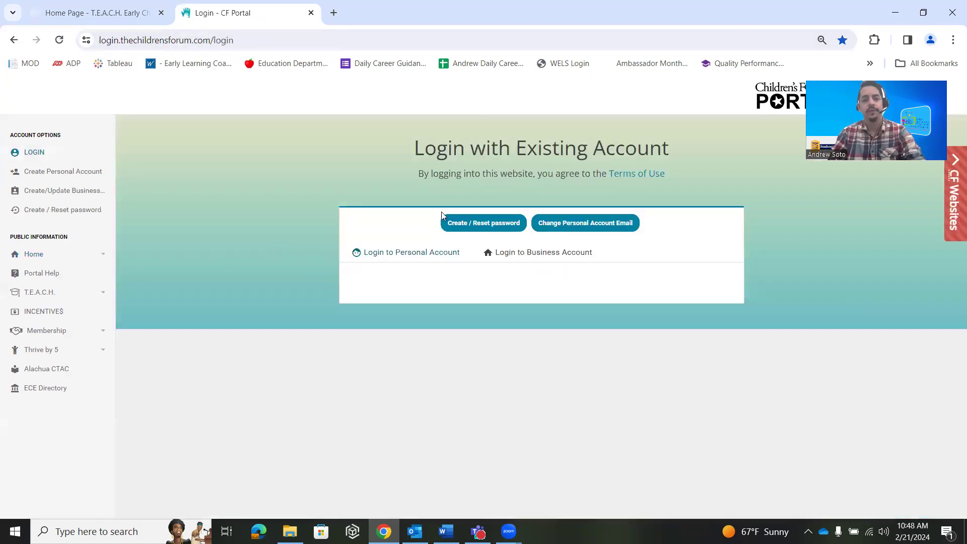
left_click(414, 259)
Fill in the saved account e-mail from autofill and the account password
left_click(390, 314)
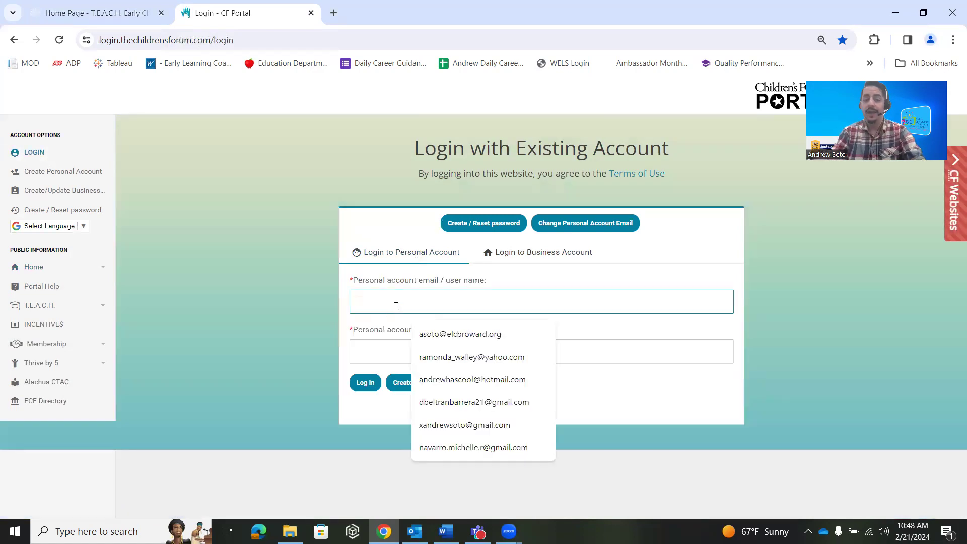
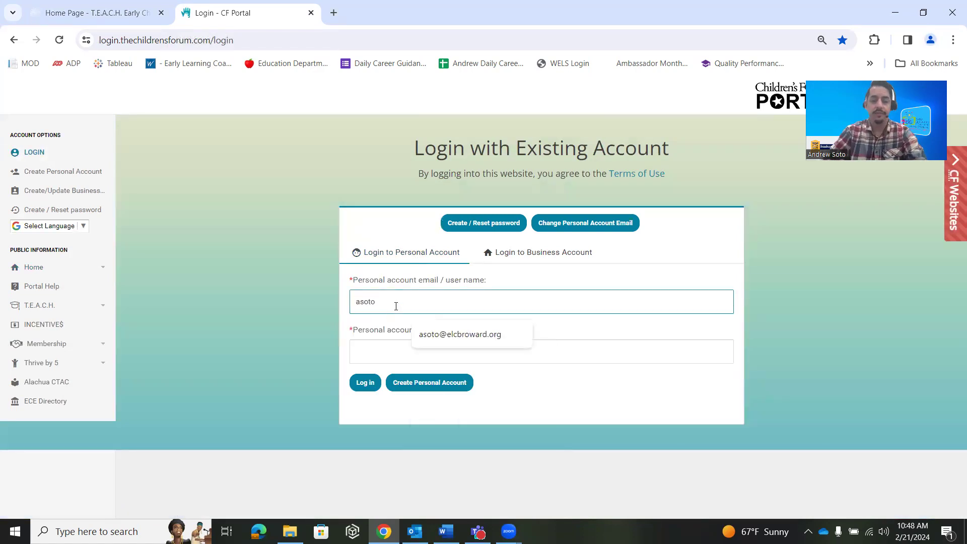
left_click(454, 334)
left_click(413, 357)
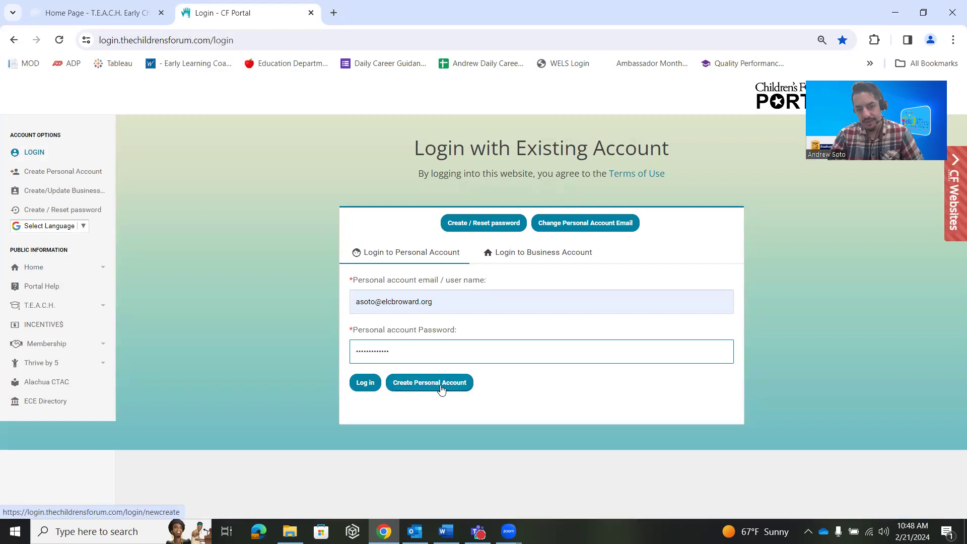
left_click(368, 392)
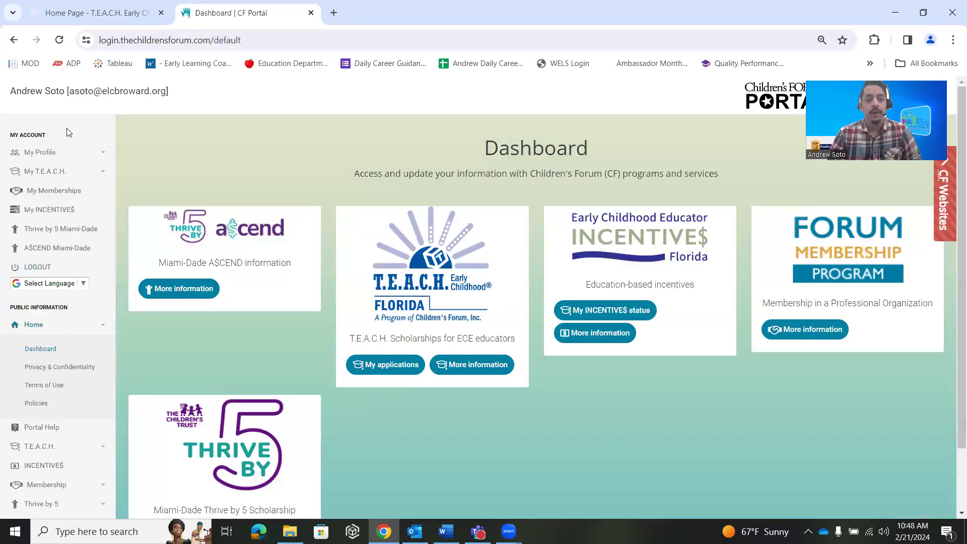
Expand My Profile in the My Account sidebar after logging in
left_click(89, 154)
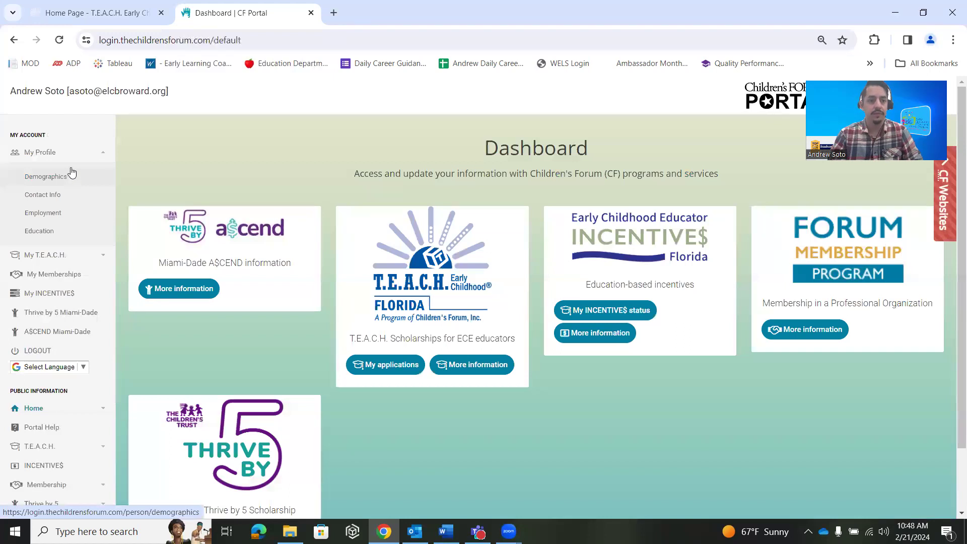
Open the My Profile Demographics page and review the saved details
left_click(104, 154)
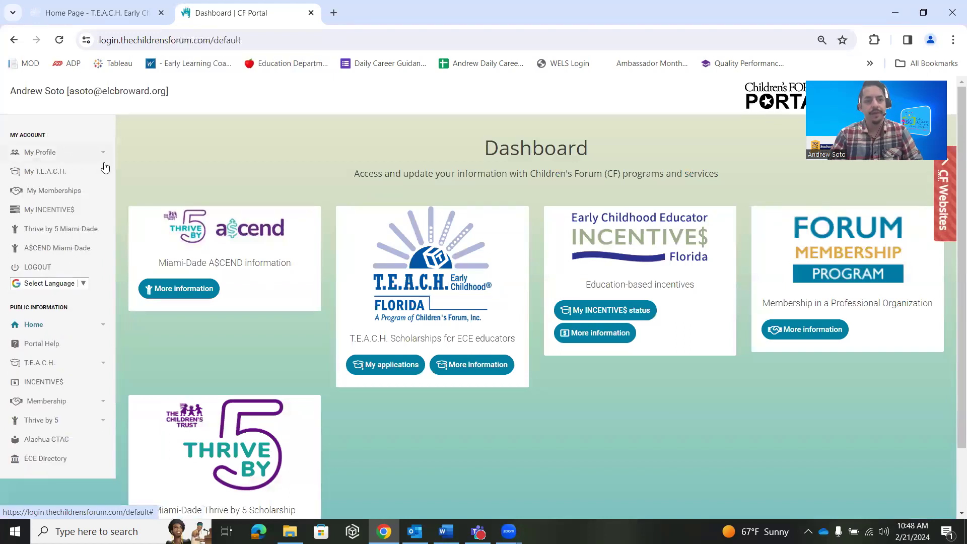
left_click(102, 154)
left_click(66, 182)
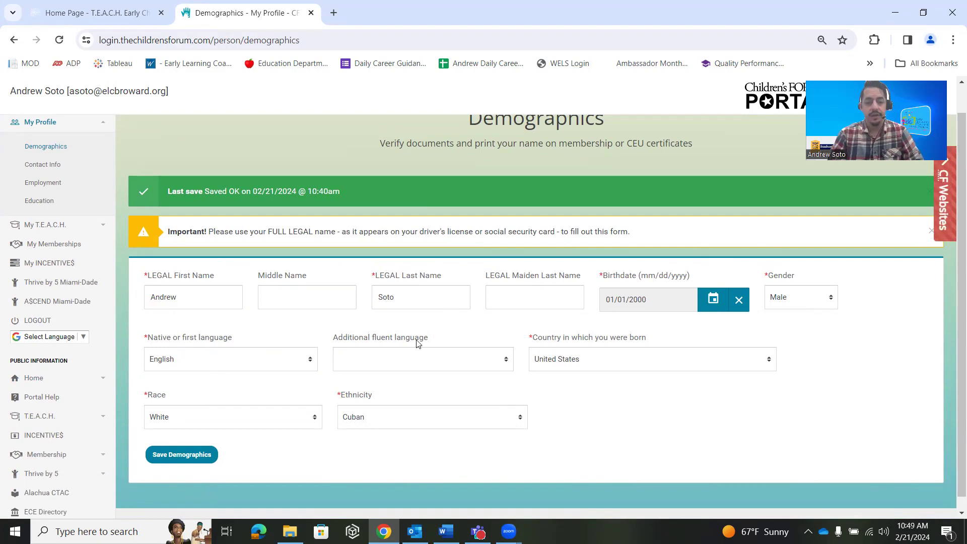
scroll(38, 272, "up", 1)
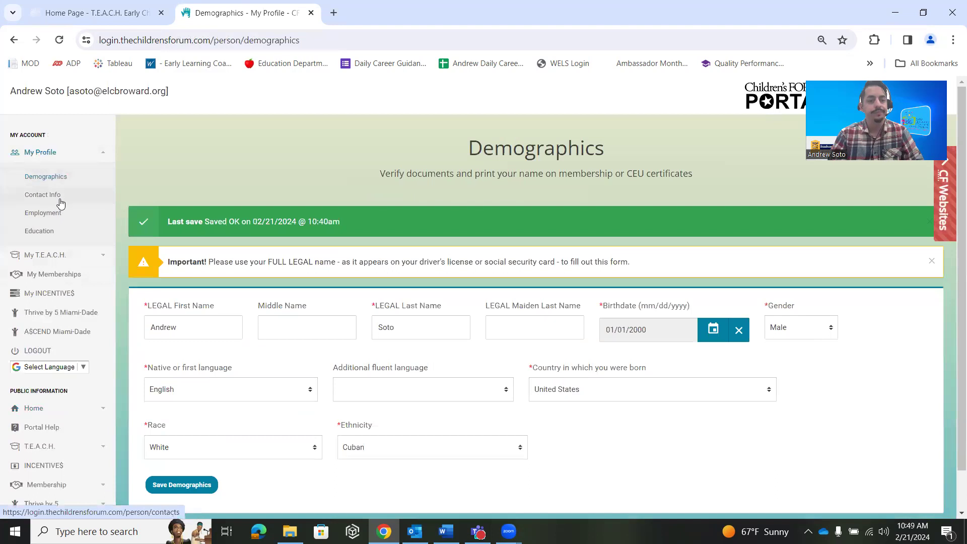
Open Contact Info and scroll through its saved phone, county and mailing address
left_click(57, 200)
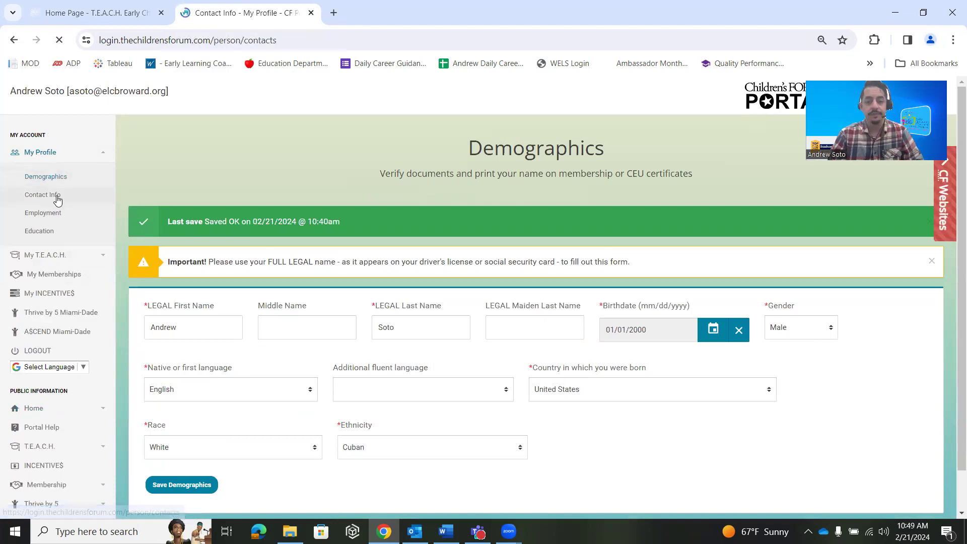
scroll(227, 248, "down", 1)
scroll(226, 248, "down", 1)
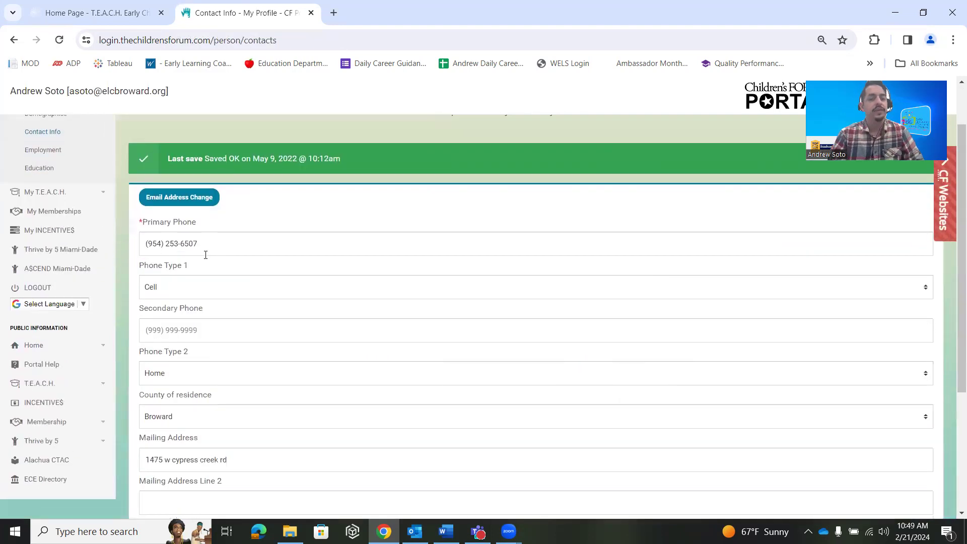
scroll(217, 252, "down", 3)
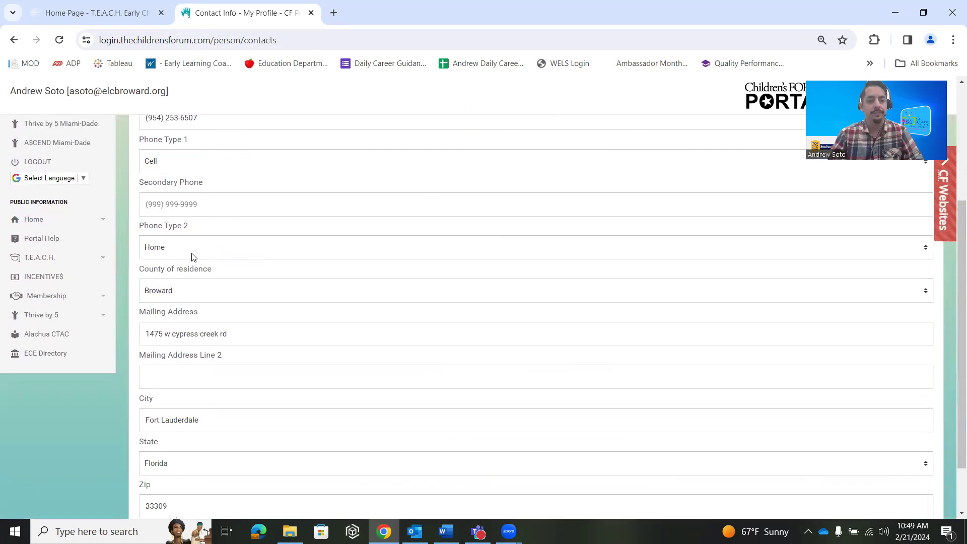
scroll(191, 259, "down", 2)
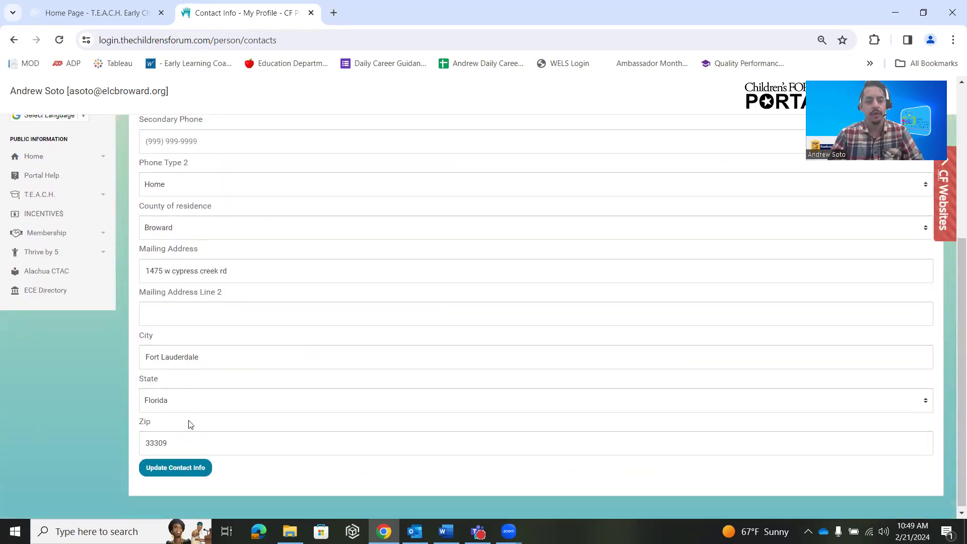
scroll(158, 363, "up", 4)
scroll(156, 363, "down", 4)
scroll(161, 382, "up", 5)
scroll(169, 403, "down", 5)
scroll(171, 418, "up", 10)
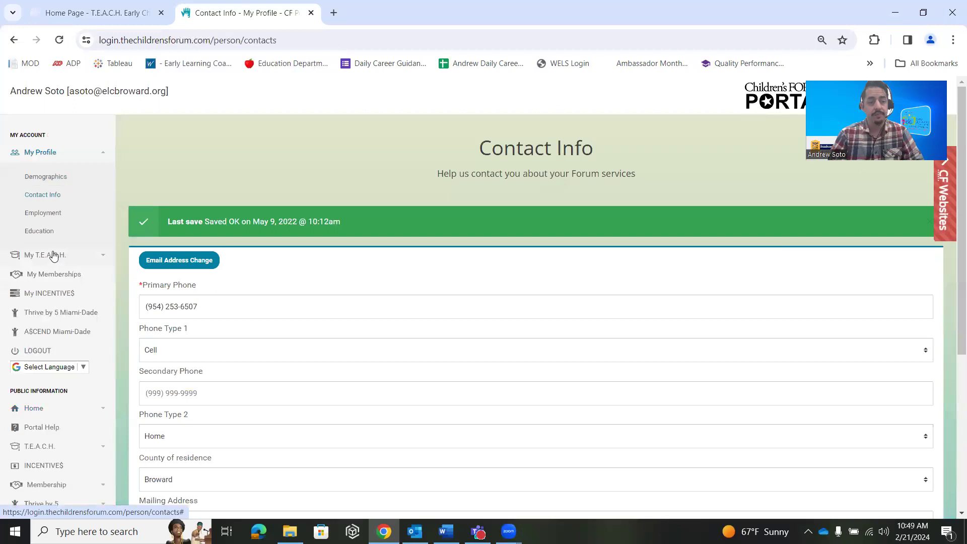
left_click(70, 257)
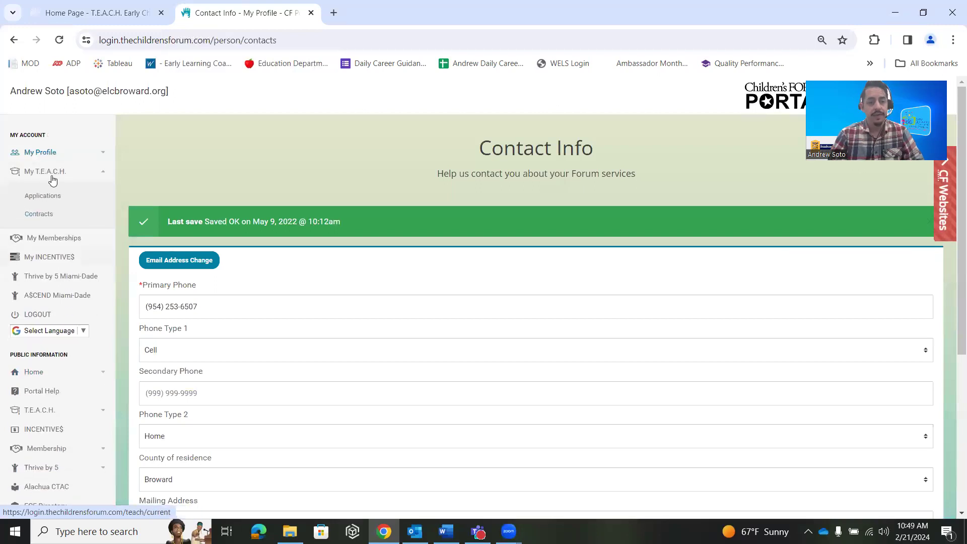
From My T.E.A.C.H. Applications, open the pending National CDA assessment-fee application
left_click(50, 197)
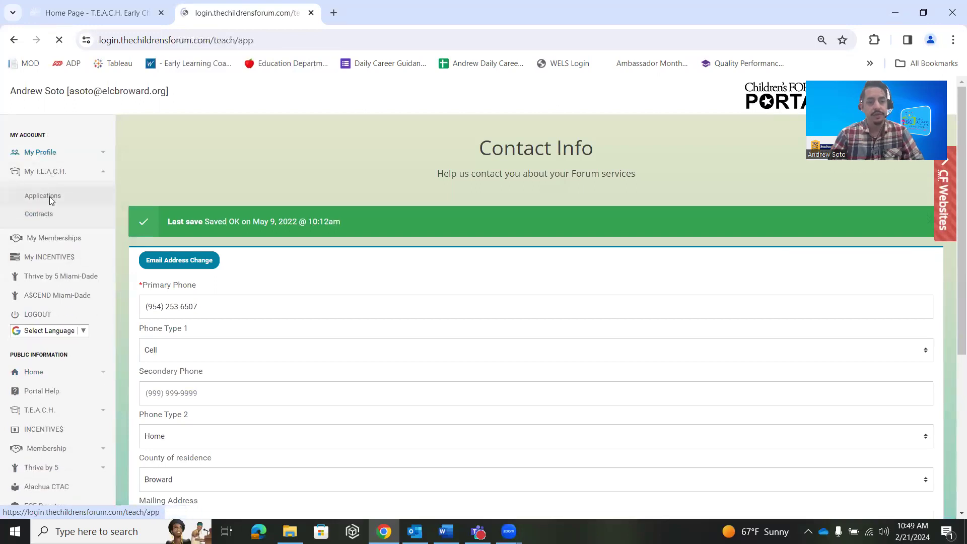
scroll(174, 256, "down", 1)
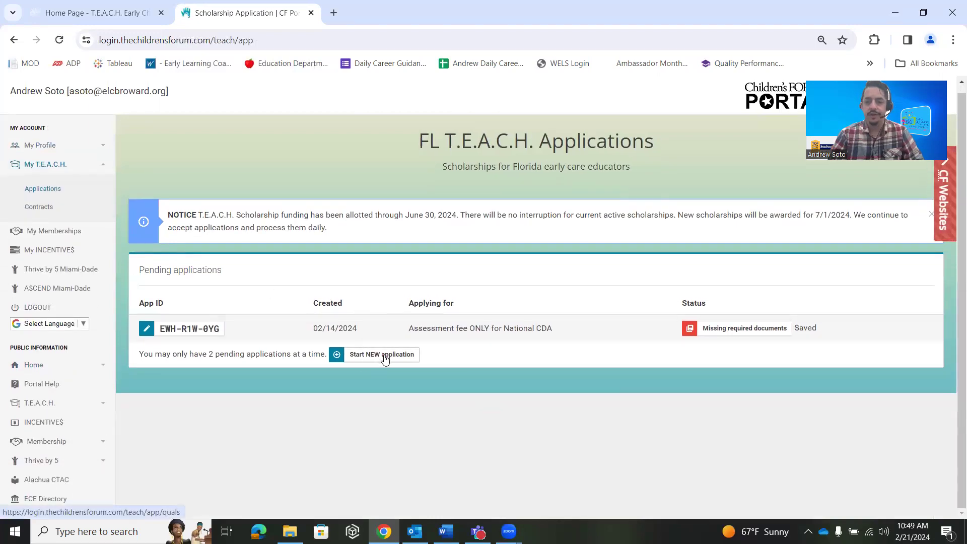
left_click(186, 330)
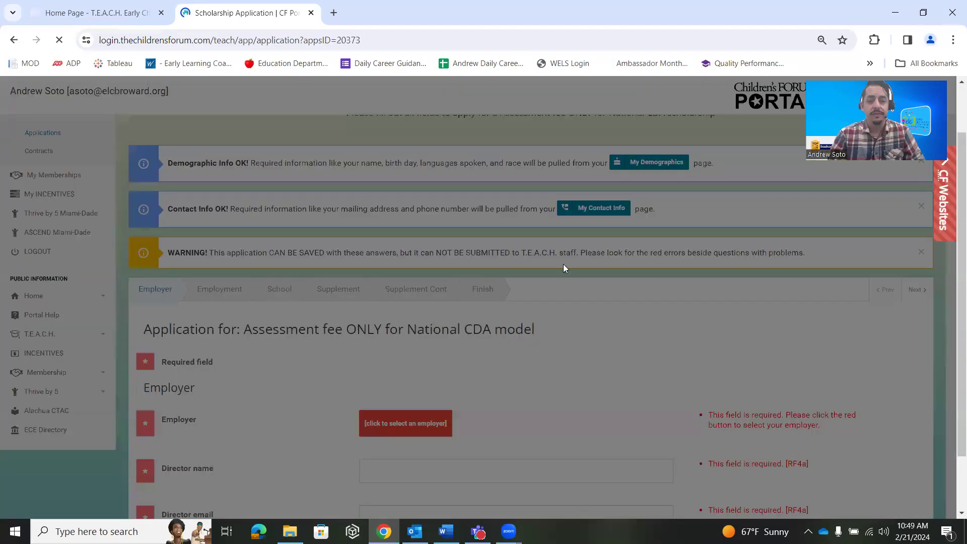
left_click(463, 226)
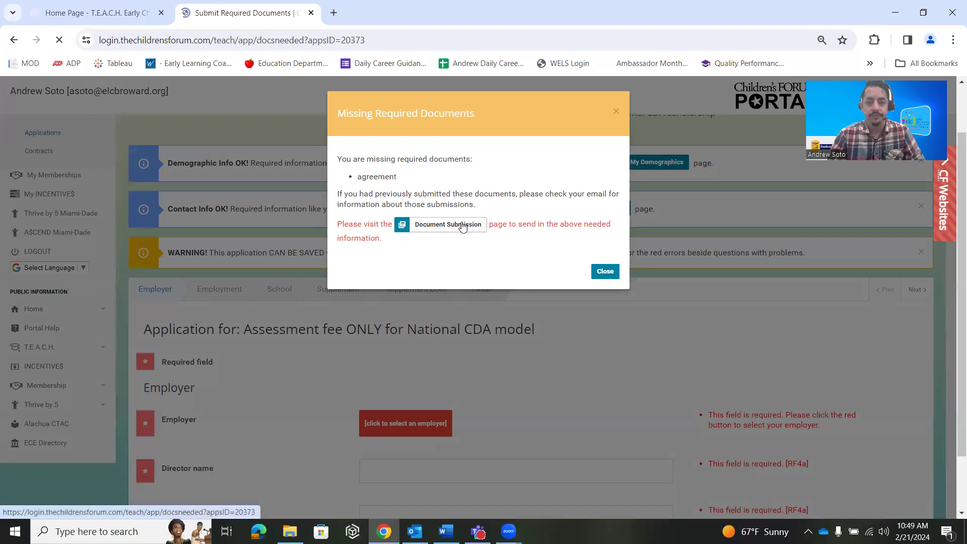
Download the Blank Account Agreement as Account Agreement (19).pdf and show it in Downloads
scroll(298, 286, "down", 2)
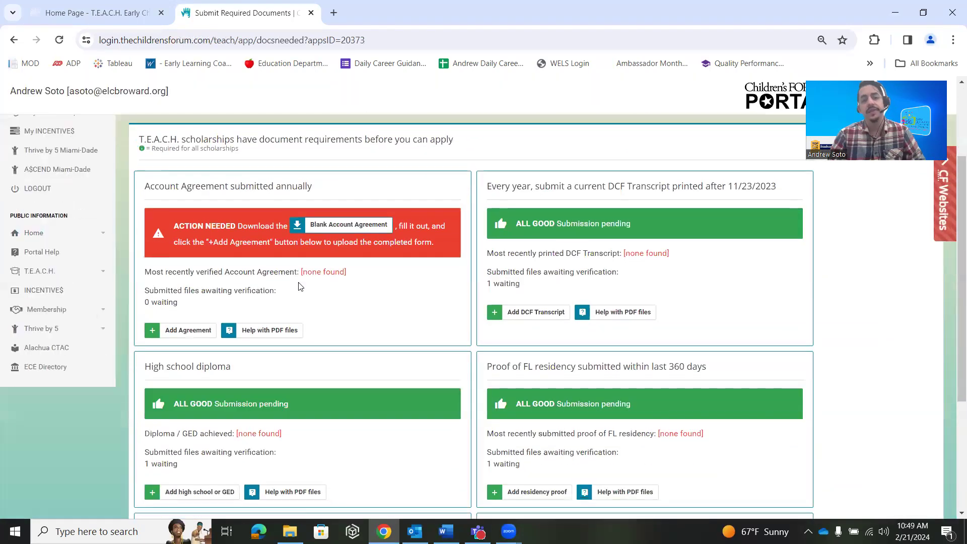
scroll(298, 283, "down", 1)
scroll(240, 290, "up", 1)
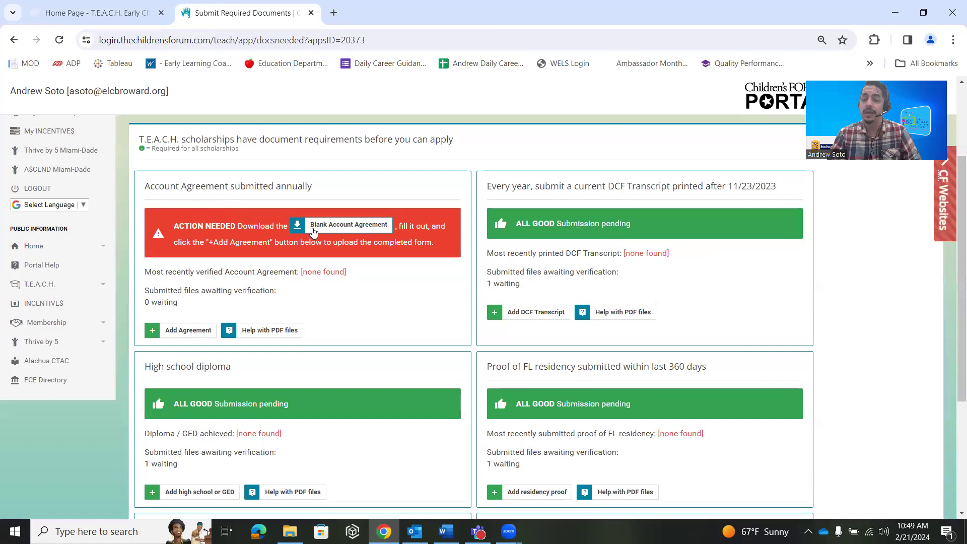
left_click(346, 228)
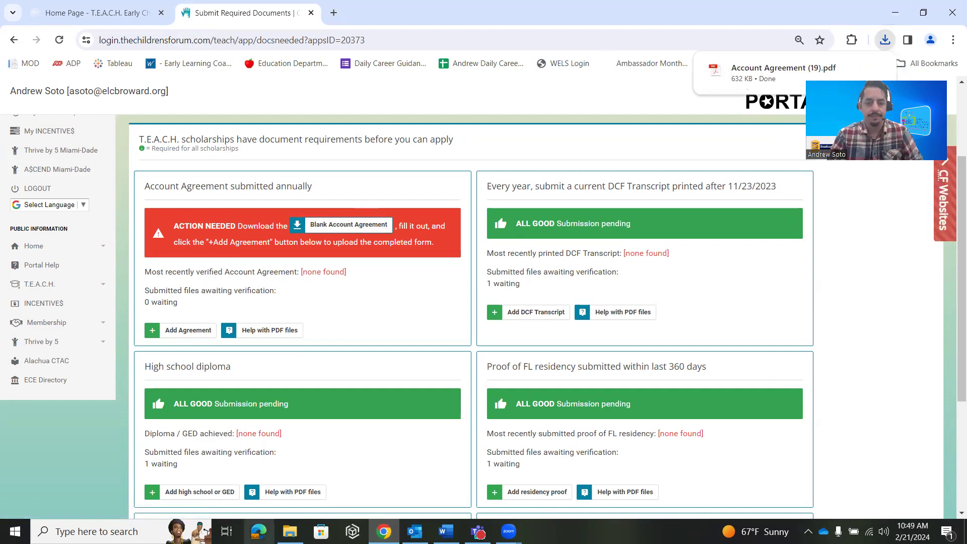
left_click(290, 531)
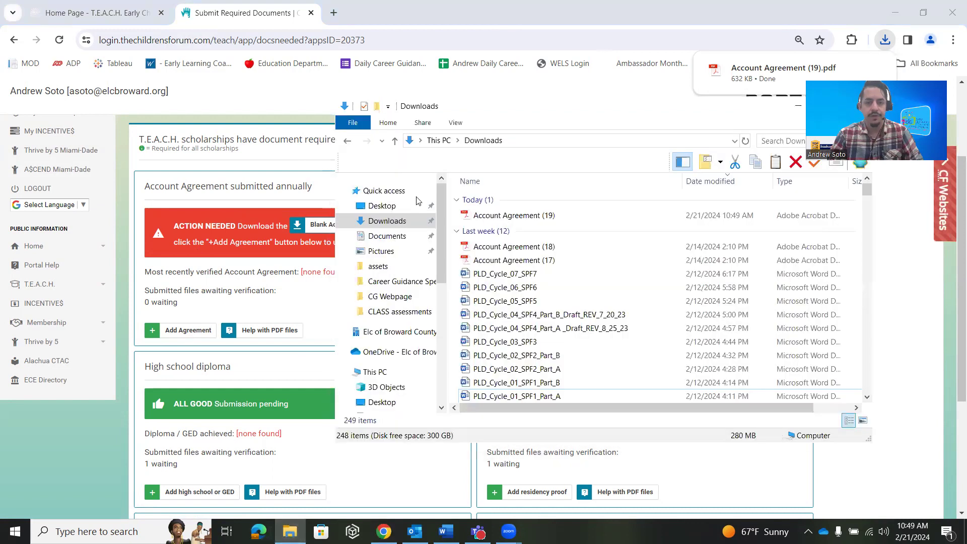
Open Account Agreement (19).pdf, review its name, birth date and signature fields, then close it
left_click(497, 216)
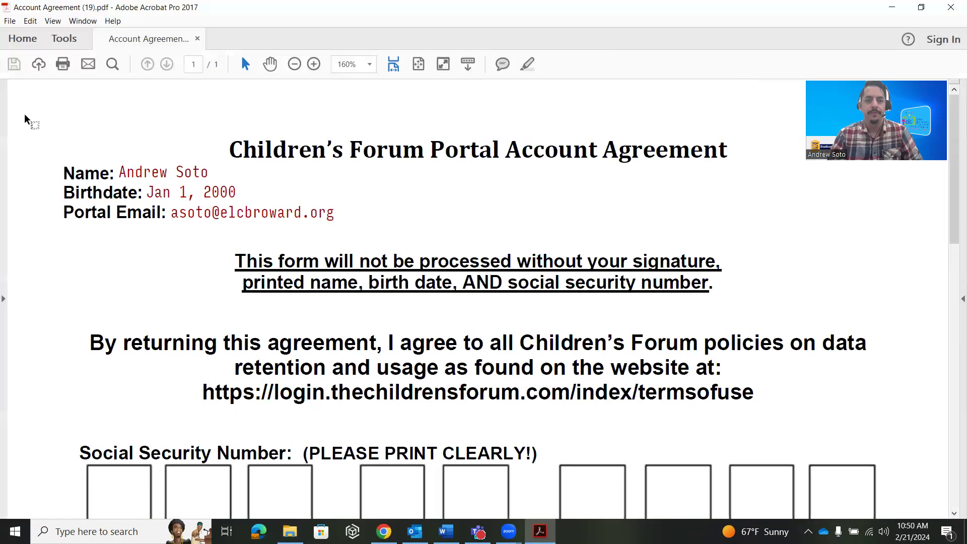
key("ctrl+a")
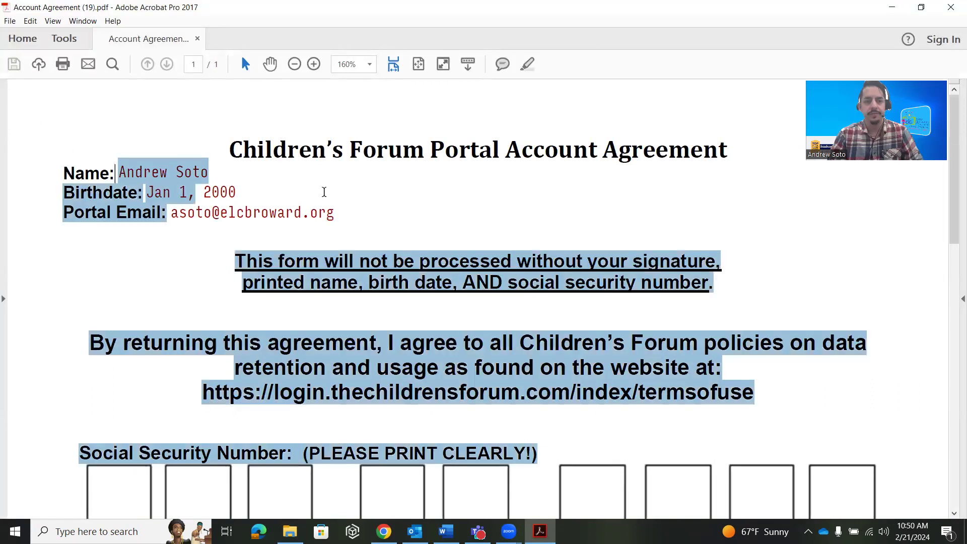
left_click(315, 283)
scroll(315, 283, "down", 1)
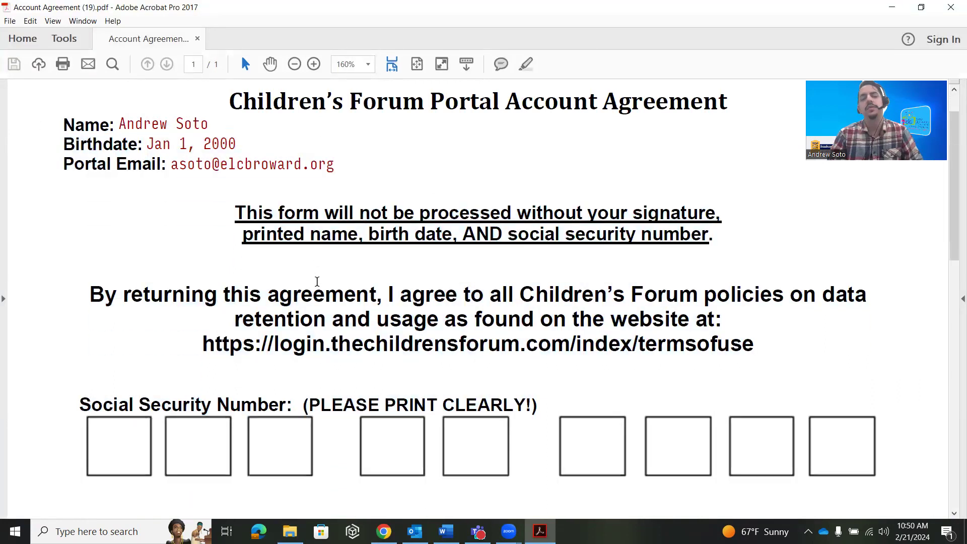
scroll(232, 242, "down", 2)
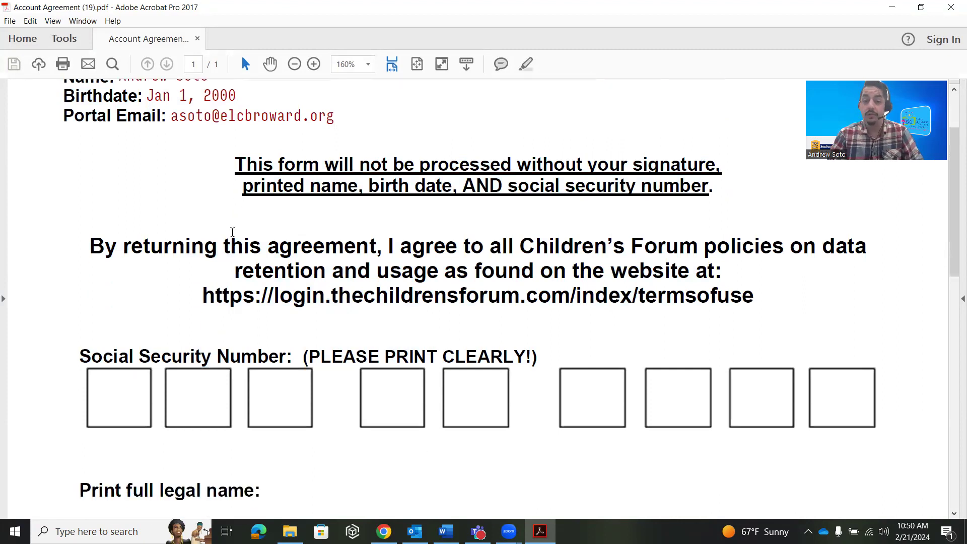
scroll(103, 277, "down", 2)
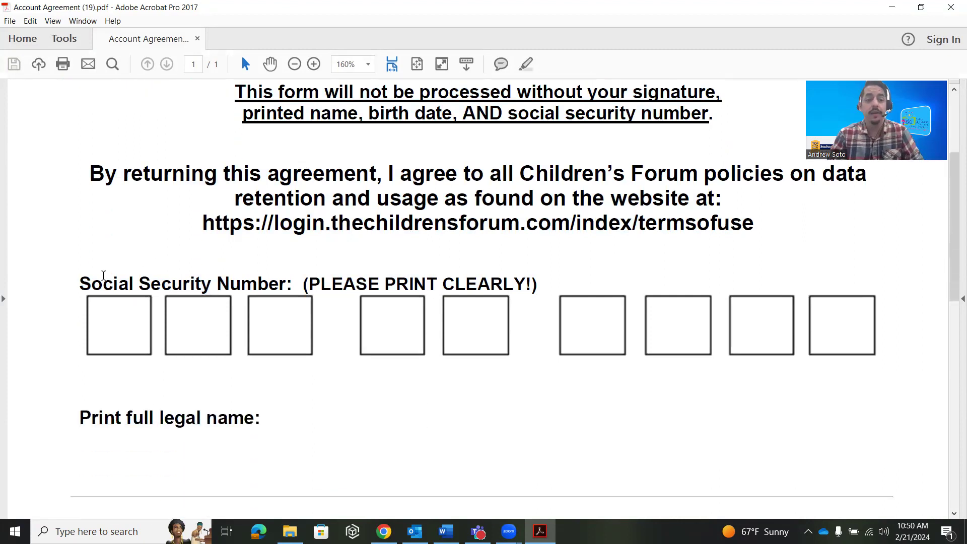
scroll(54, 328, "down", 3)
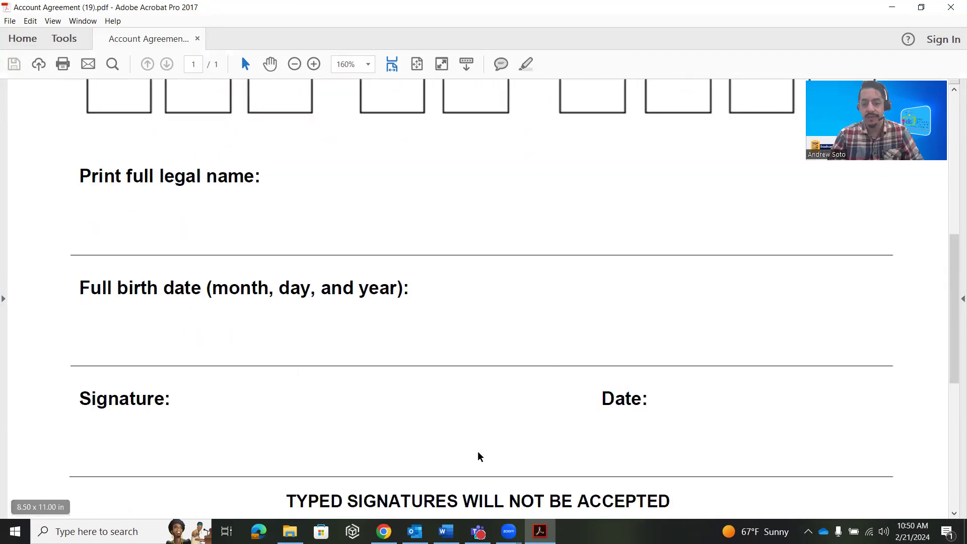
scroll(690, 401, "down", 2)
left_click_drag(276, 431, 683, 445)
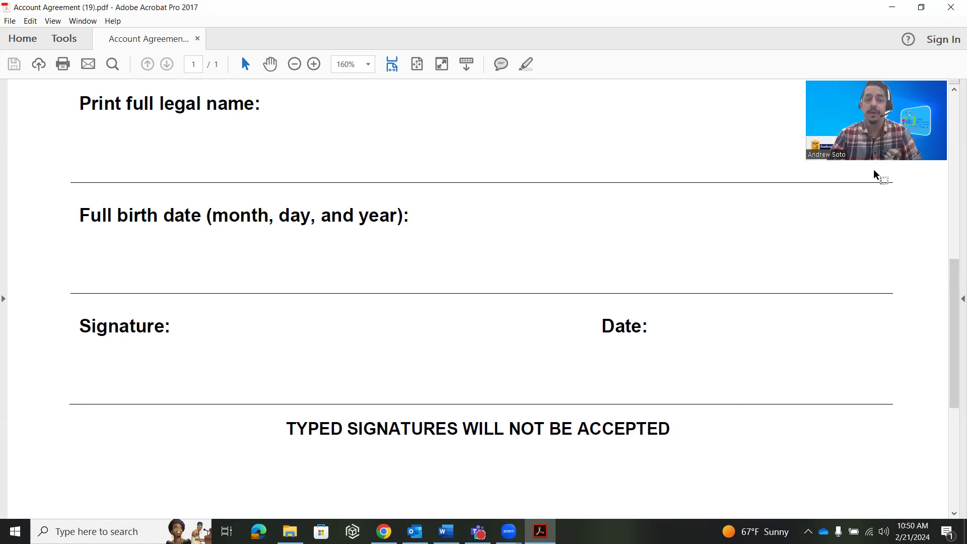
left_click(951, 8)
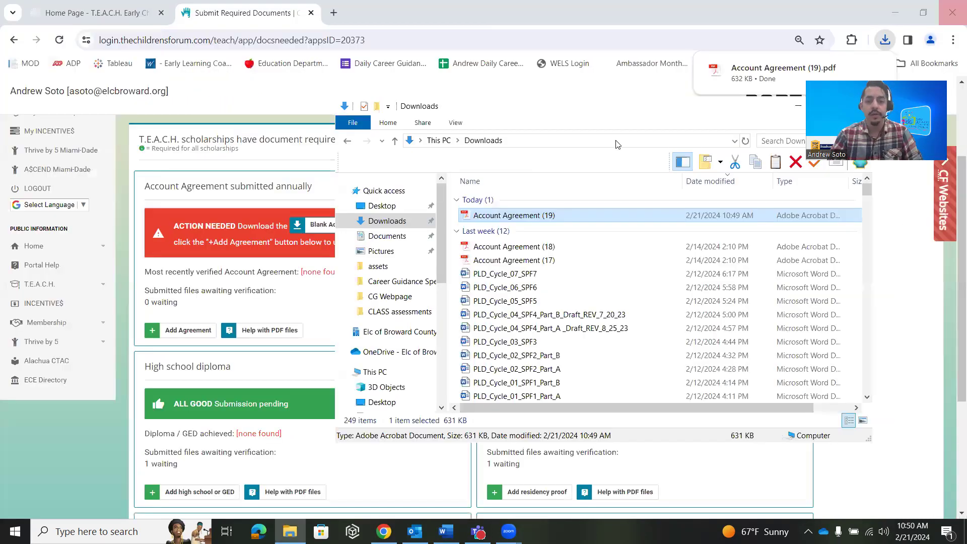
Submit Account Agreement (19).pdf as the completed Account Agreement and close the dialog
key("alt+F4")
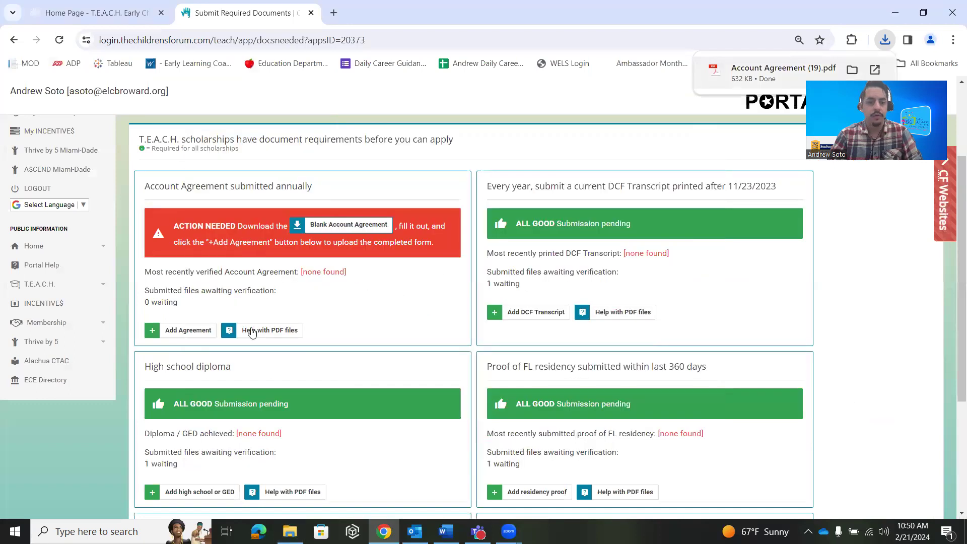
left_click(175, 332)
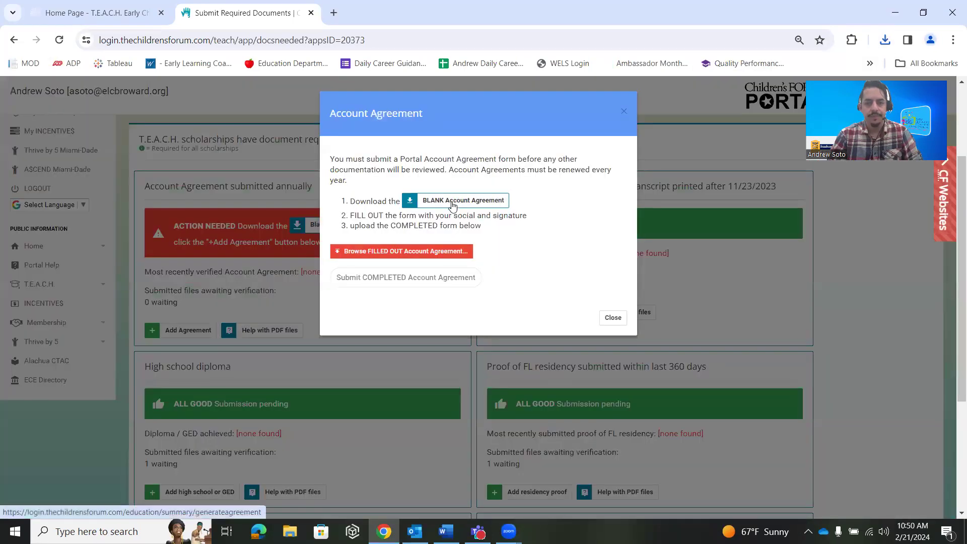
left_click(405, 251)
left_click(179, 105)
left_click(430, 282)
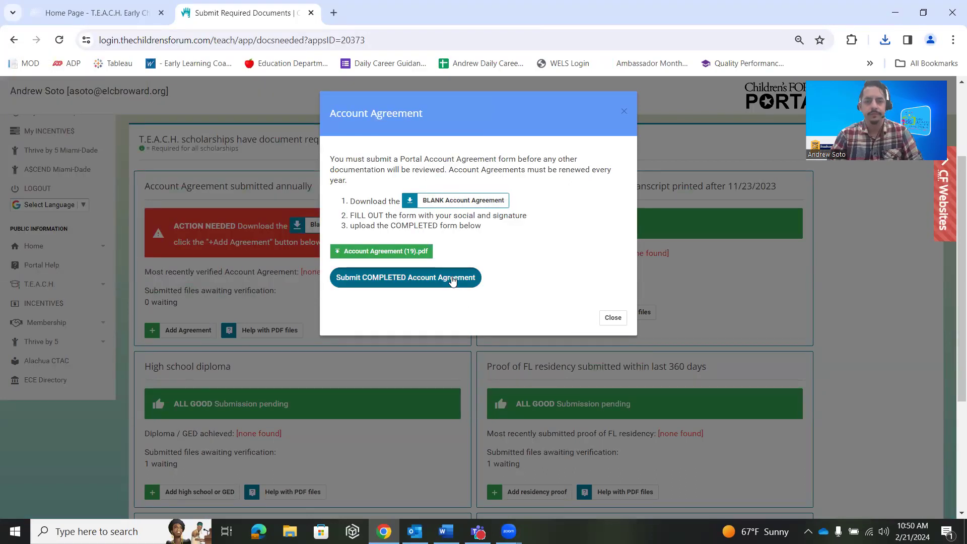
left_click(452, 281)
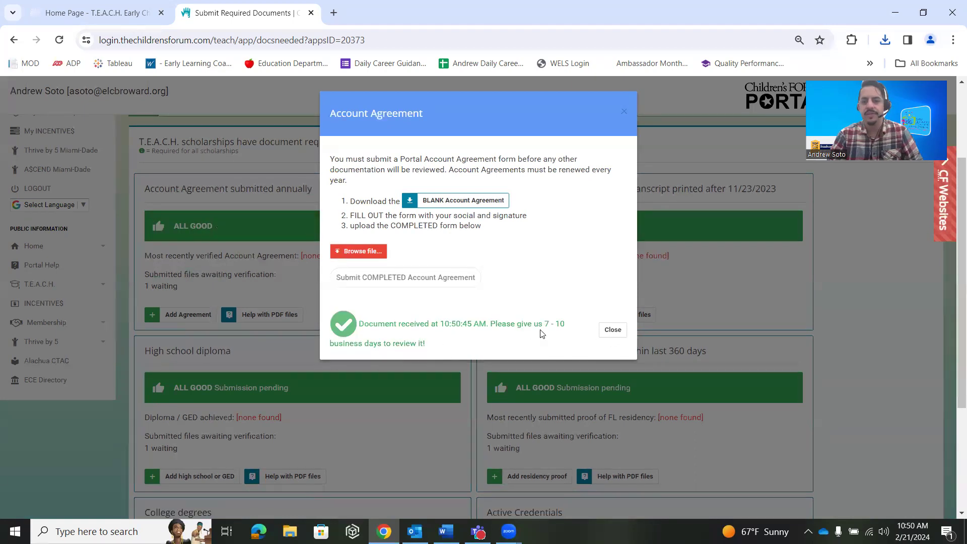
left_click(613, 330)
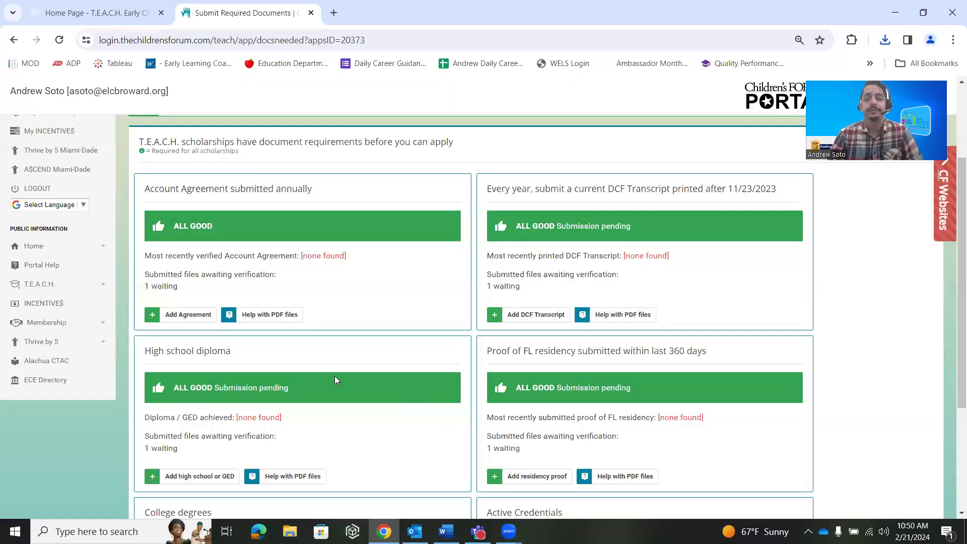
scroll(327, 322, "down", 2)
scroll(353, 302, "up", 1)
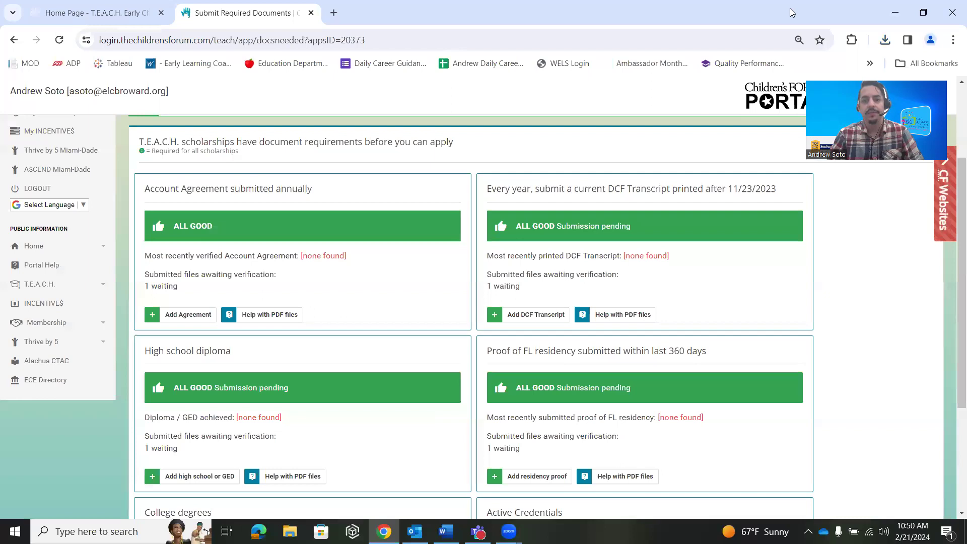
Search Google for 'dcf training' in a new tab
double_click(506, 104)
key("ctrl+t")
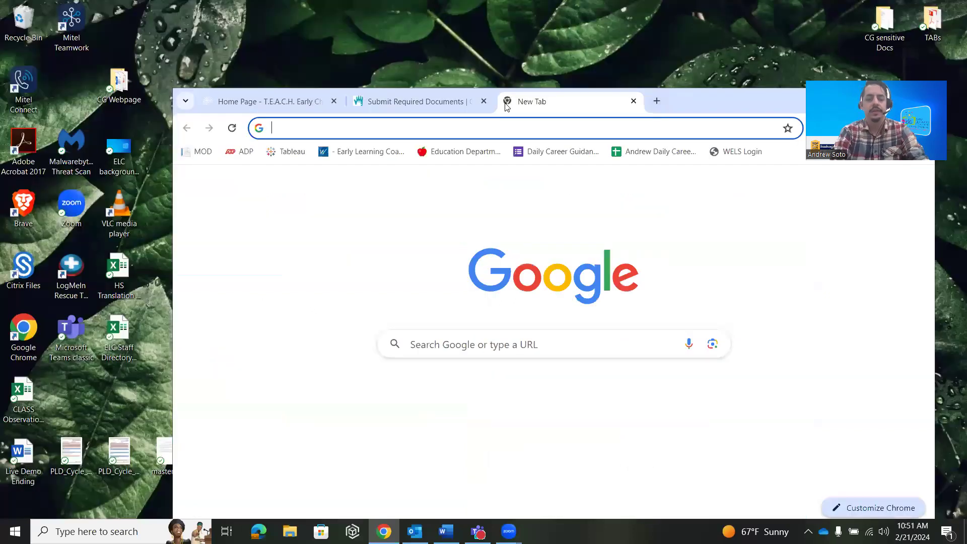
type("dcf training")
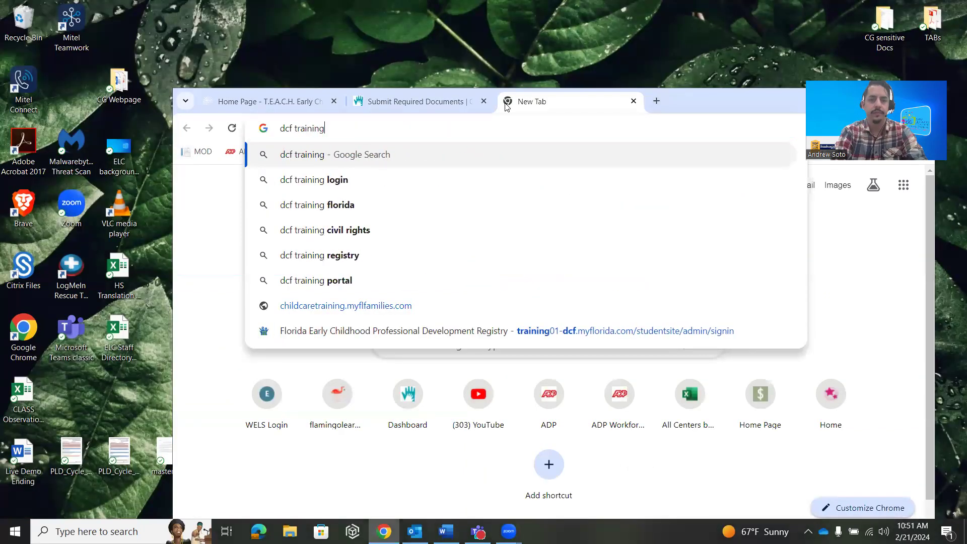
key("Return")
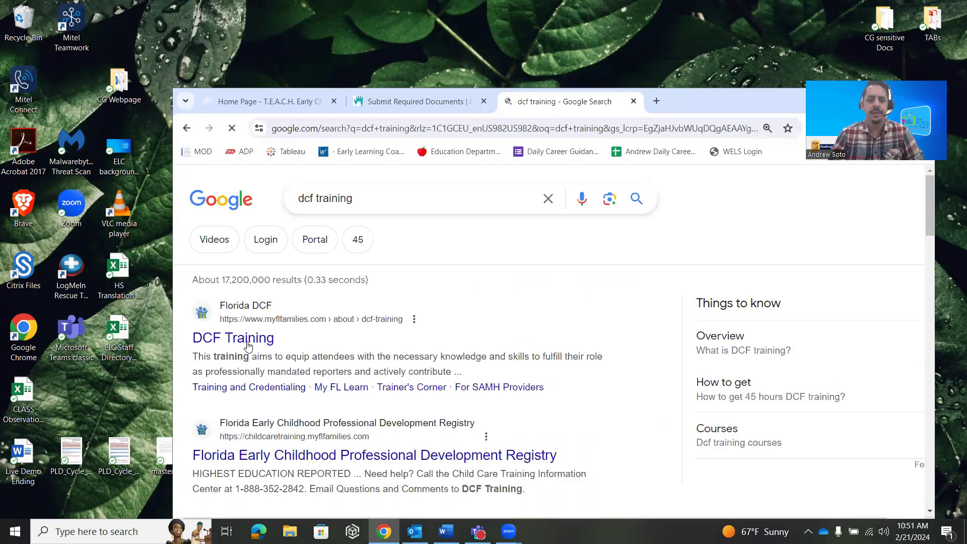
Open the Florida Early Childhood Professional Development Registry result, then minimize the browser
left_click(247, 344)
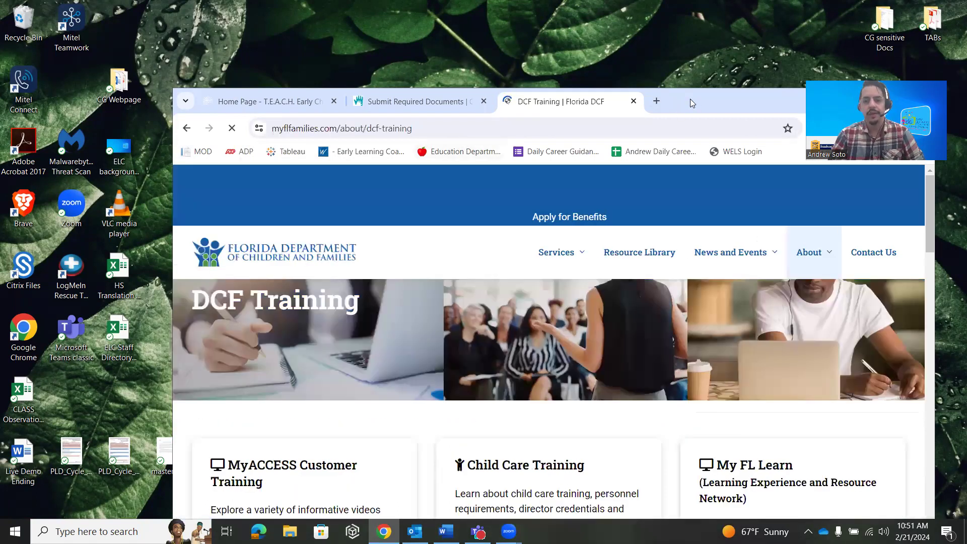
left_click_drag(692, 103, 586, 94)
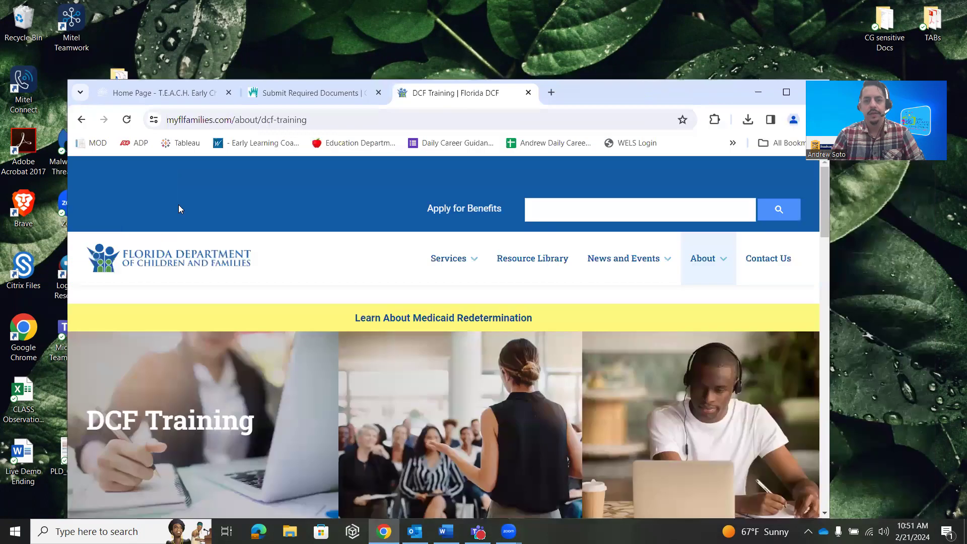
left_click(82, 120)
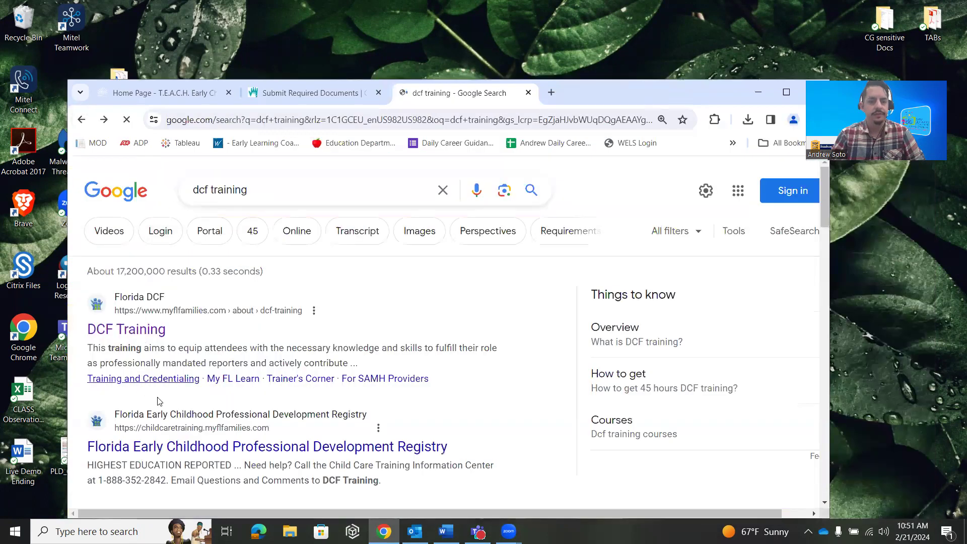
left_click(166, 445)
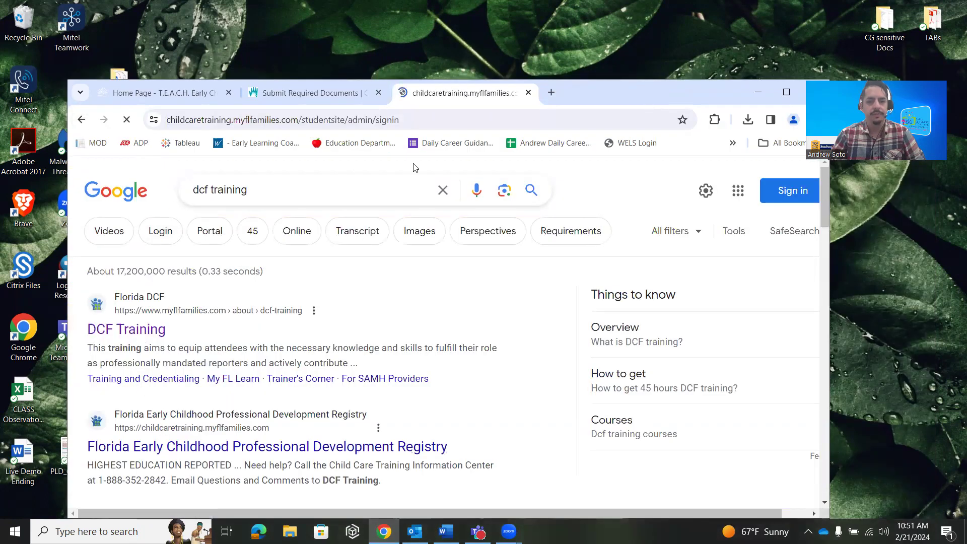
key("super+d")
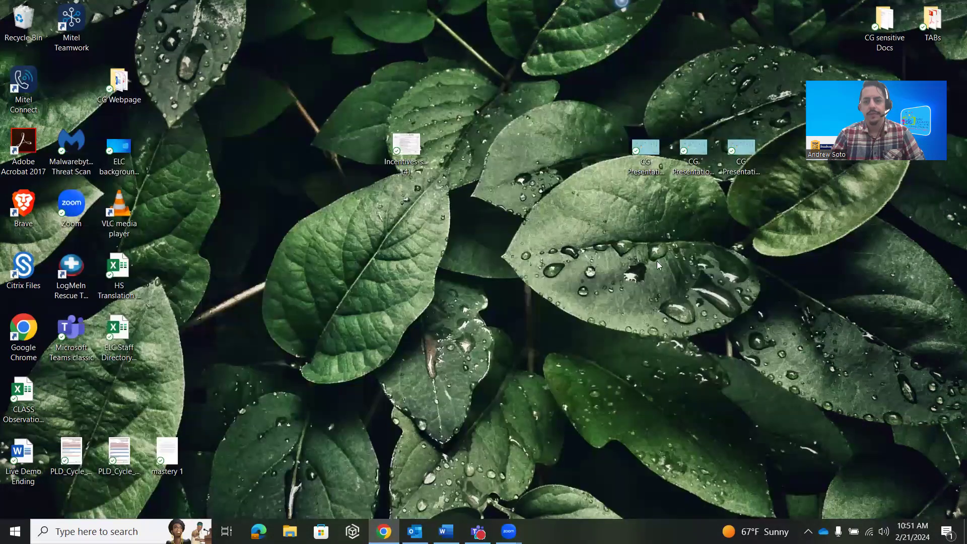
Restore the browser and return to the Submit Required Documents page
key("super+d")
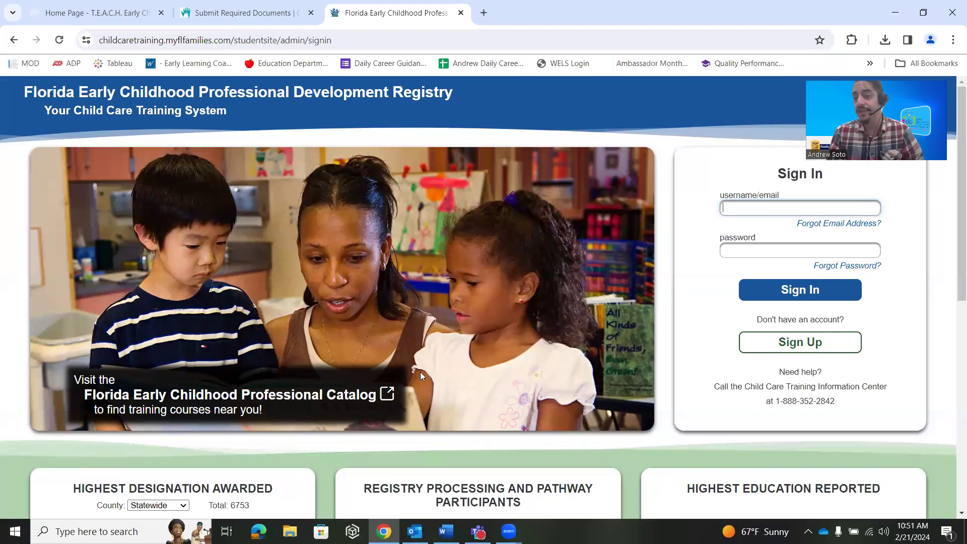
left_click(242, 13)
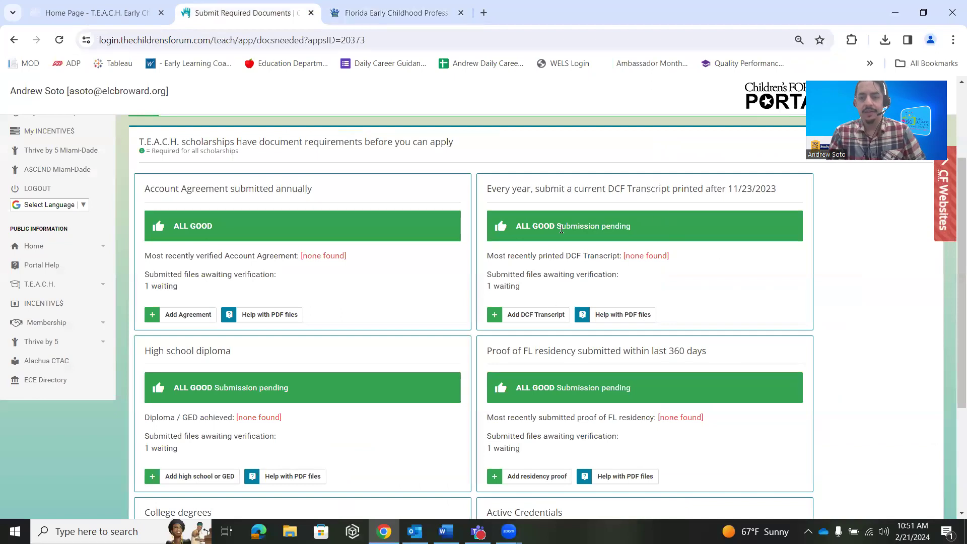
left_click(516, 311)
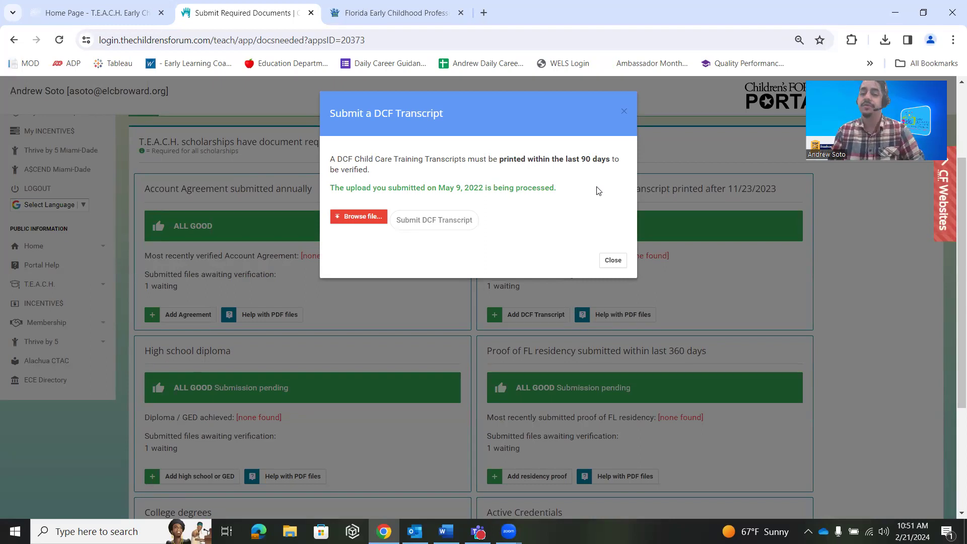
left_click(612, 261)
scroll(360, 260, "down", 3)
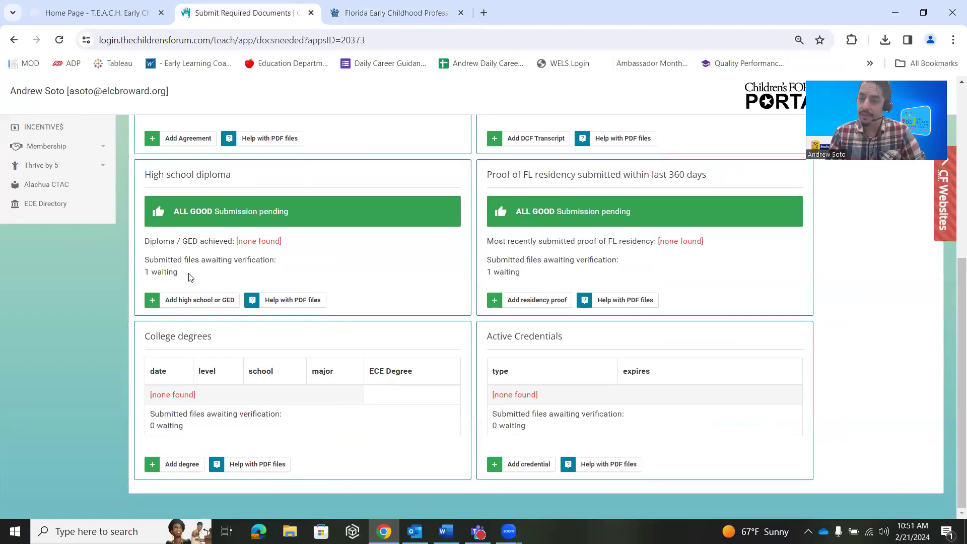
left_click(195, 300)
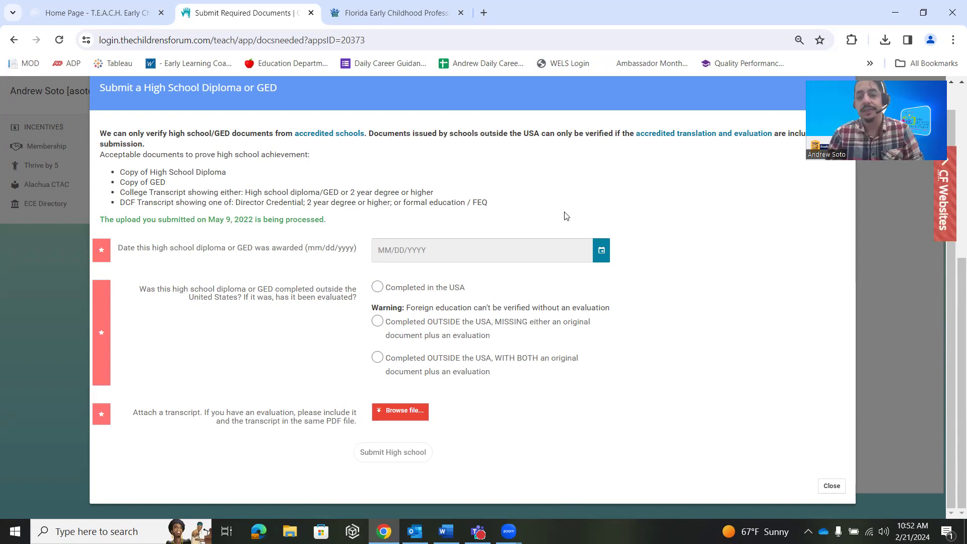
left_click(830, 485)
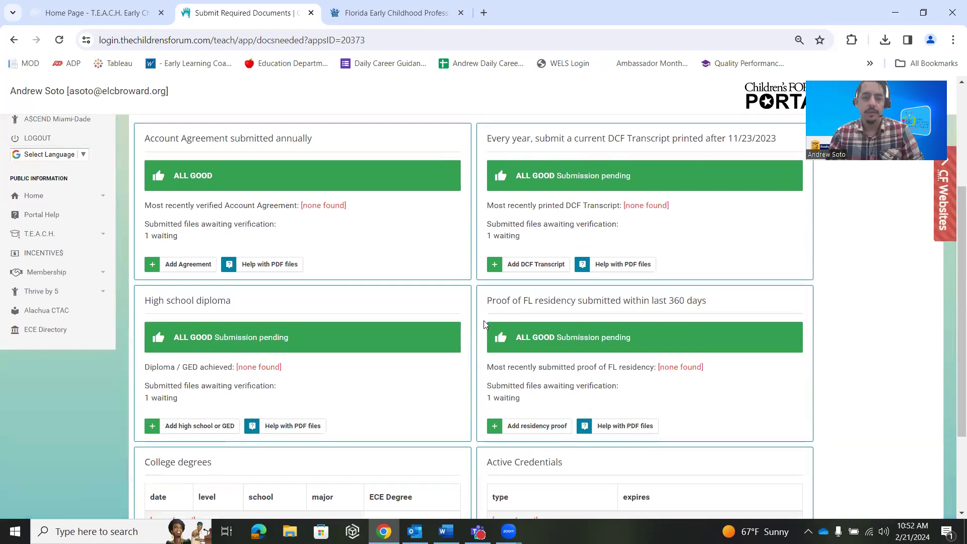
scroll(513, 297, "down", 3)
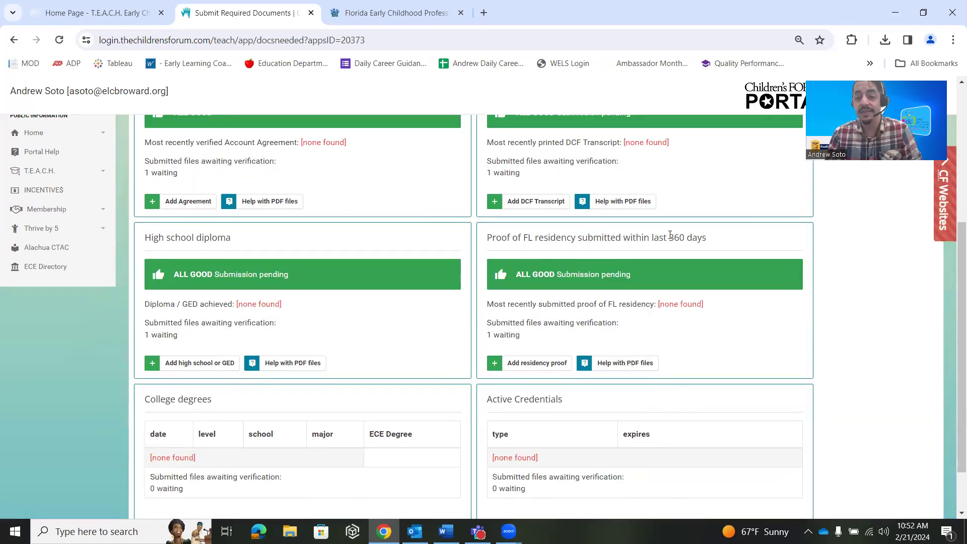
left_click(536, 363)
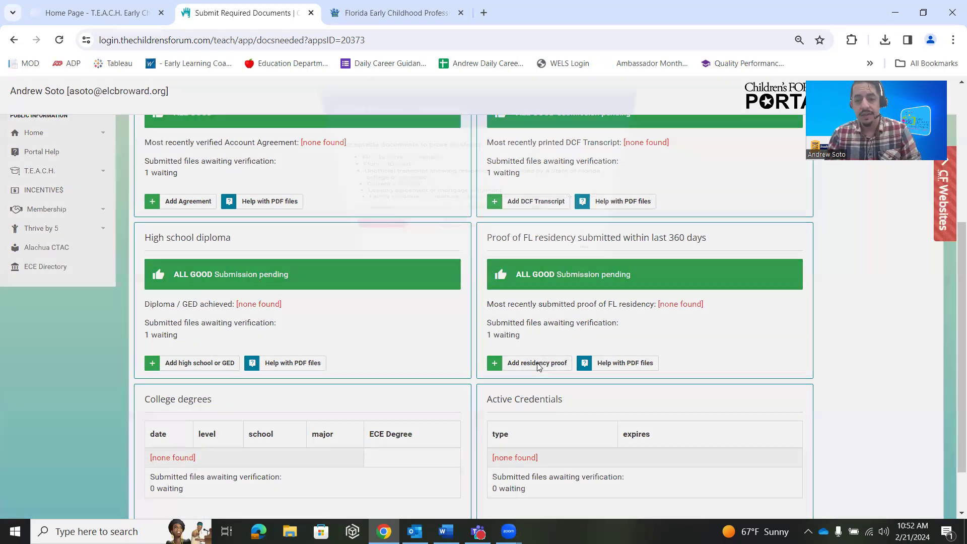
left_click_drag(351, 177, 435, 179)
left_click_drag(350, 186, 407, 190)
left_click_drag(351, 199, 438, 208)
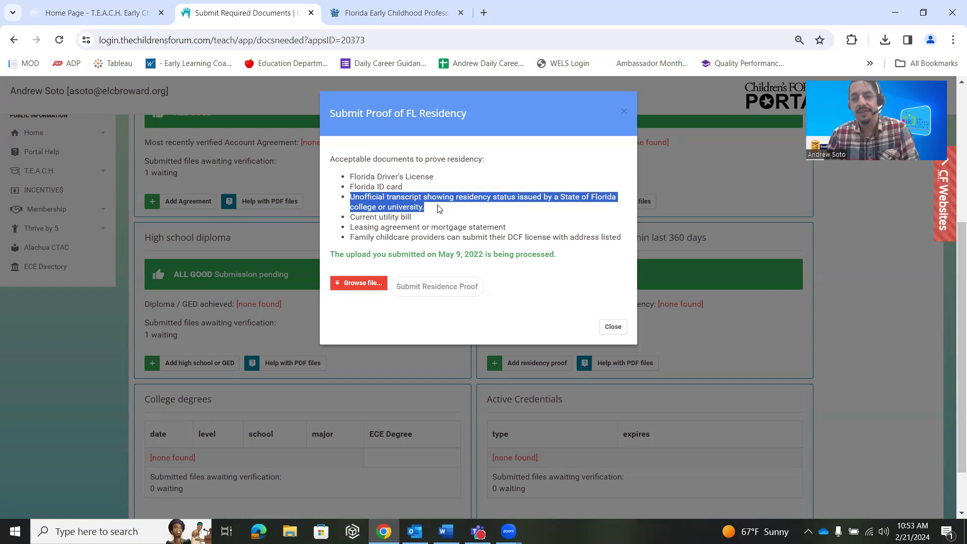
left_click_drag(413, 218, 332, 232)
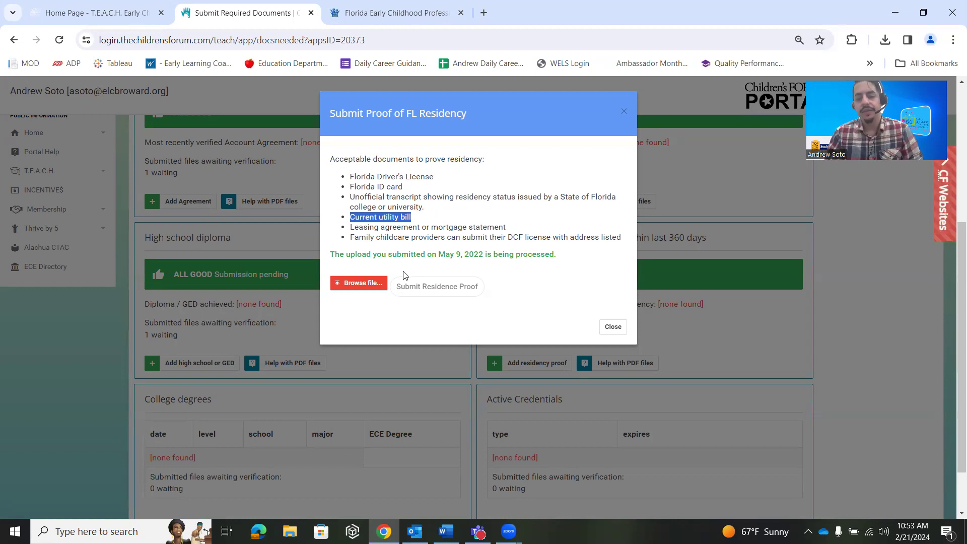
left_click(366, 276)
left_click(369, 282)
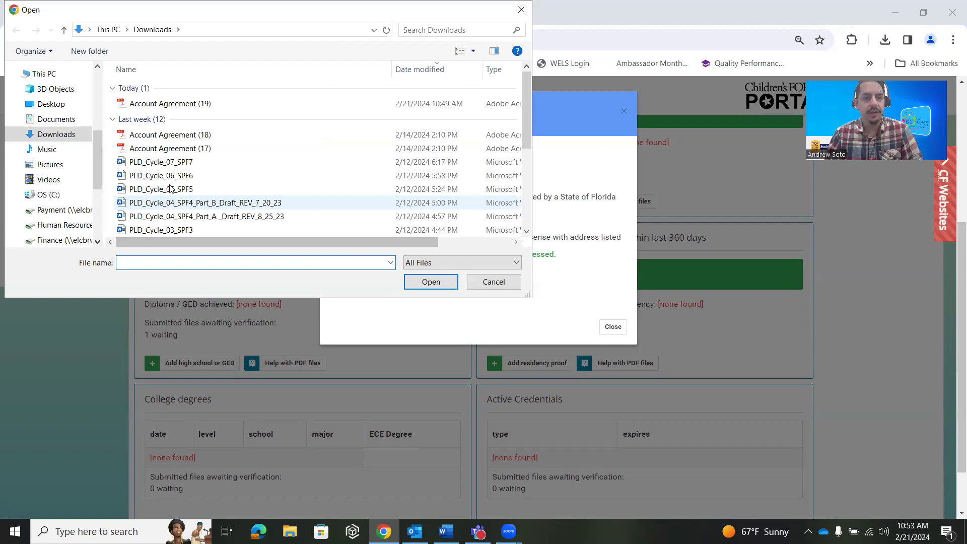
left_click(486, 281)
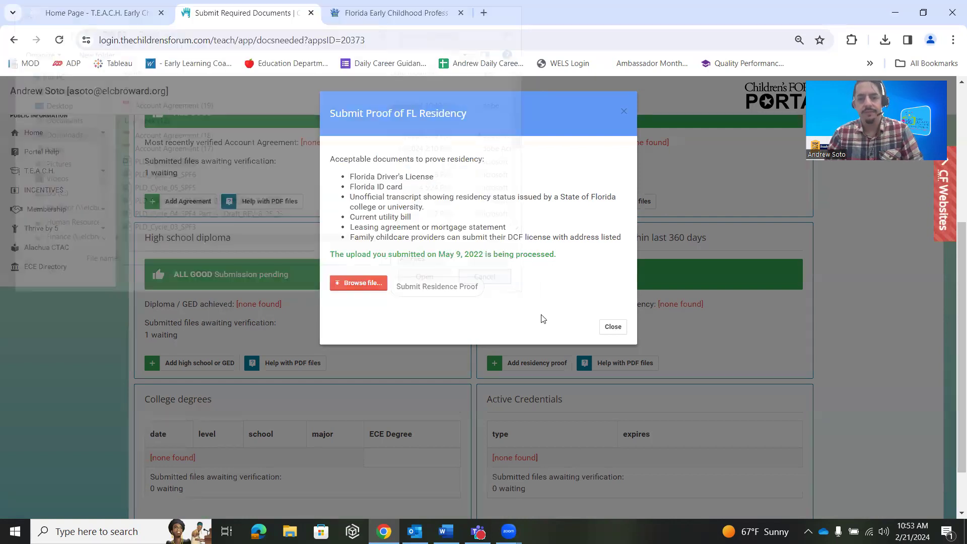
left_click(611, 325)
scroll(352, 305, "down", 2)
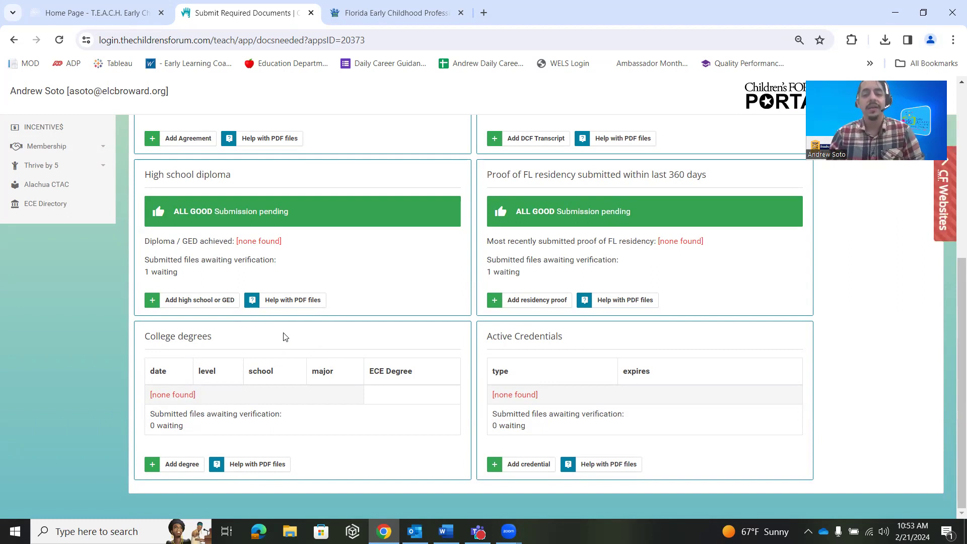
Return to the application, check all four cards read ALL GOOD, then open T.E.A.C.H. Applications
scroll(285, 348, "up", 3)
scroll(285, 348, "down", 4)
scroll(296, 332, "up", 8)
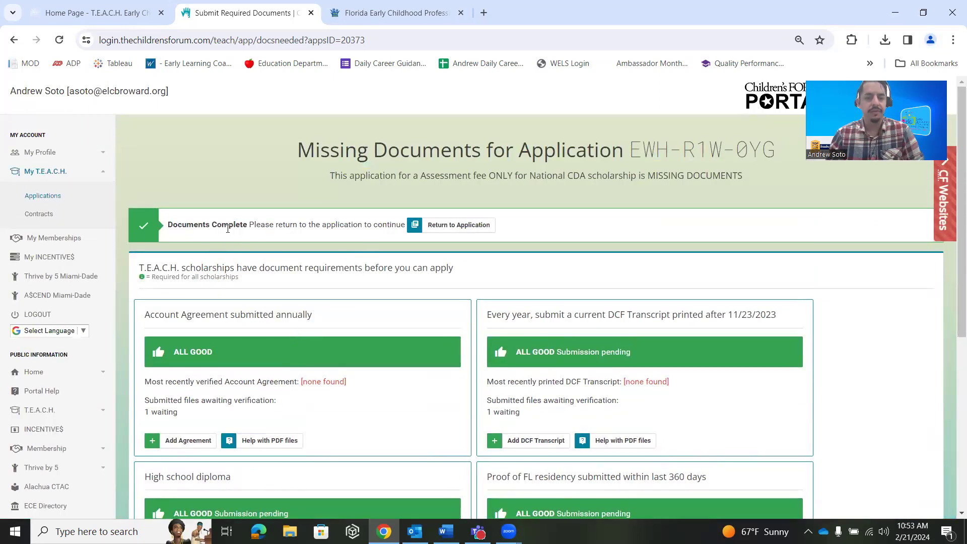
left_click(447, 233)
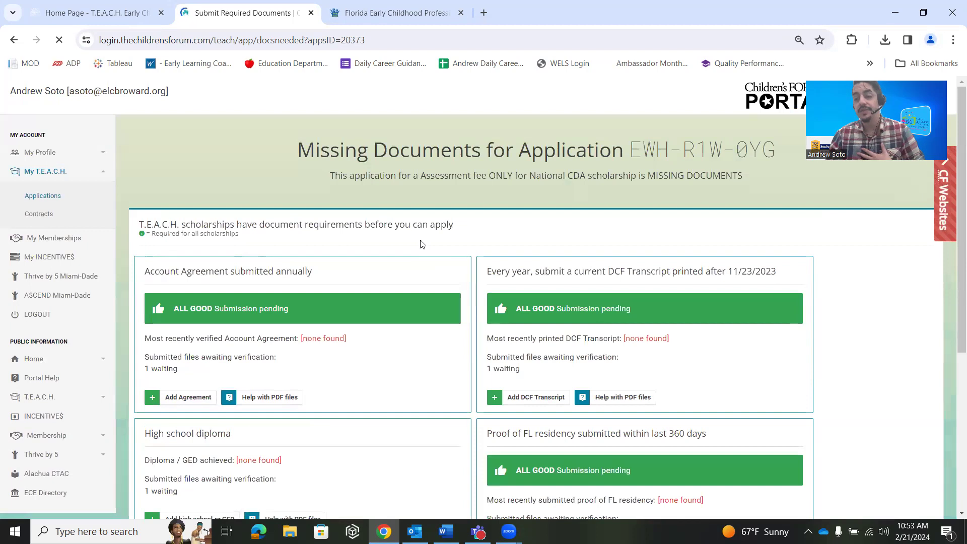
scroll(421, 244, "down", 3)
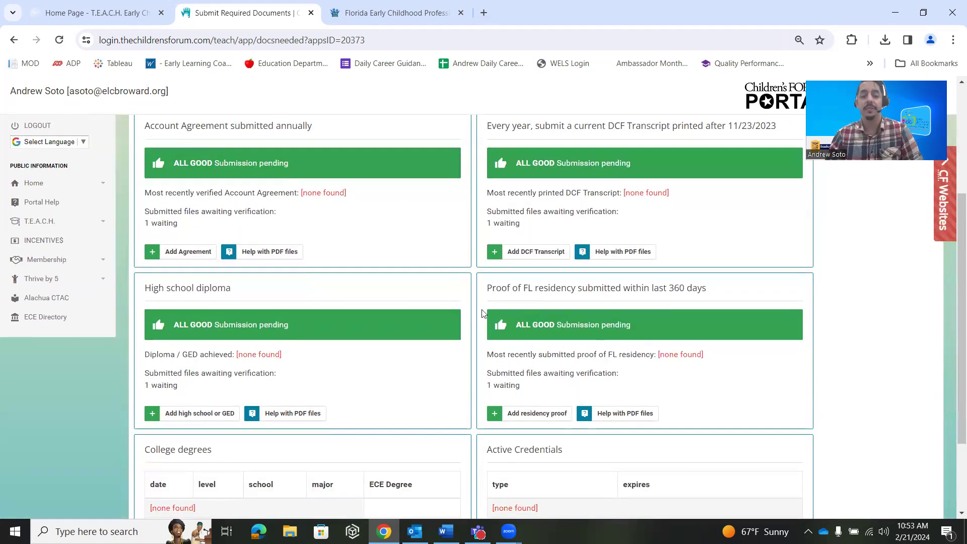
scroll(468, 310, "down", 2)
scroll(660, 400, "up", 6)
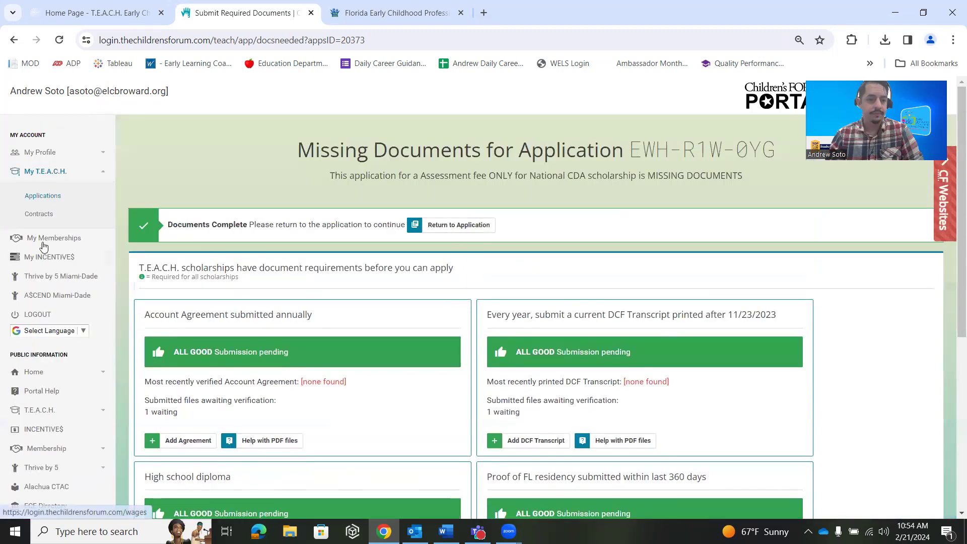
left_click(60, 201)
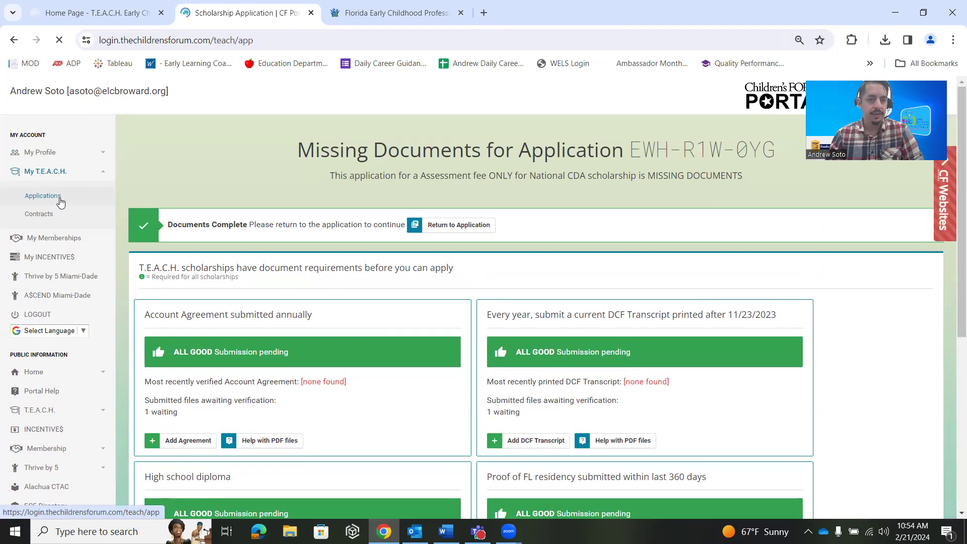
Open the Assessment fee ONLY for National CDA application and look over its Employer step
left_click(200, 342)
scroll(201, 342, "down", 3)
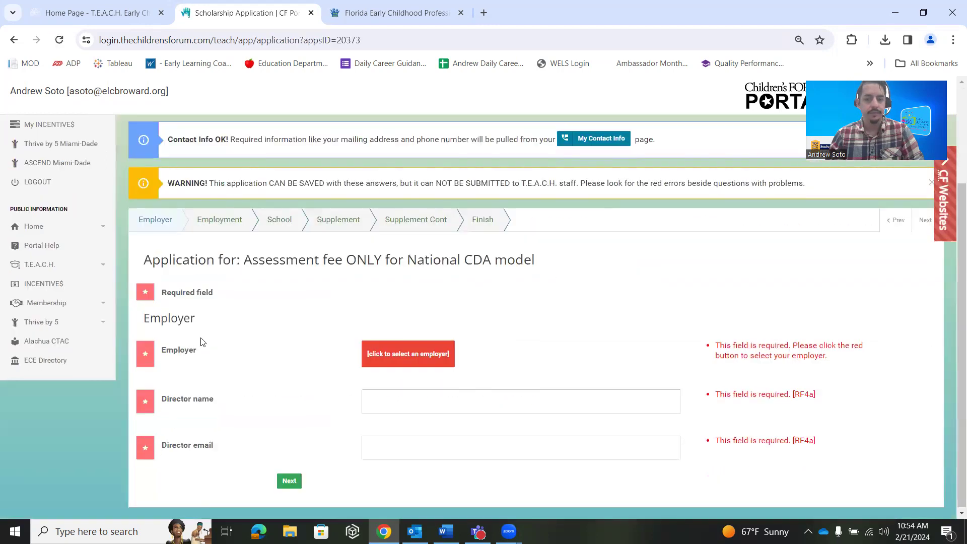
scroll(281, 317, "up", 1)
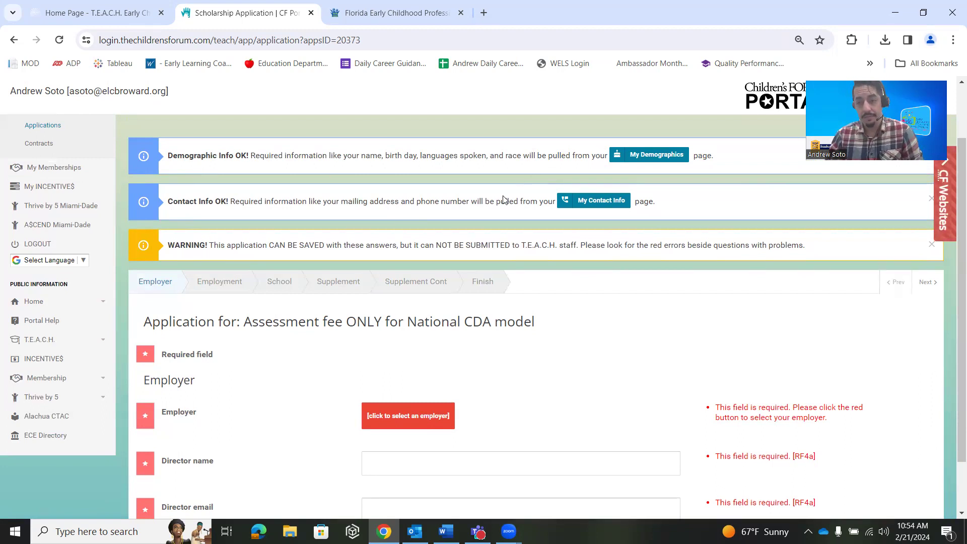
scroll(352, 200, "up", 1)
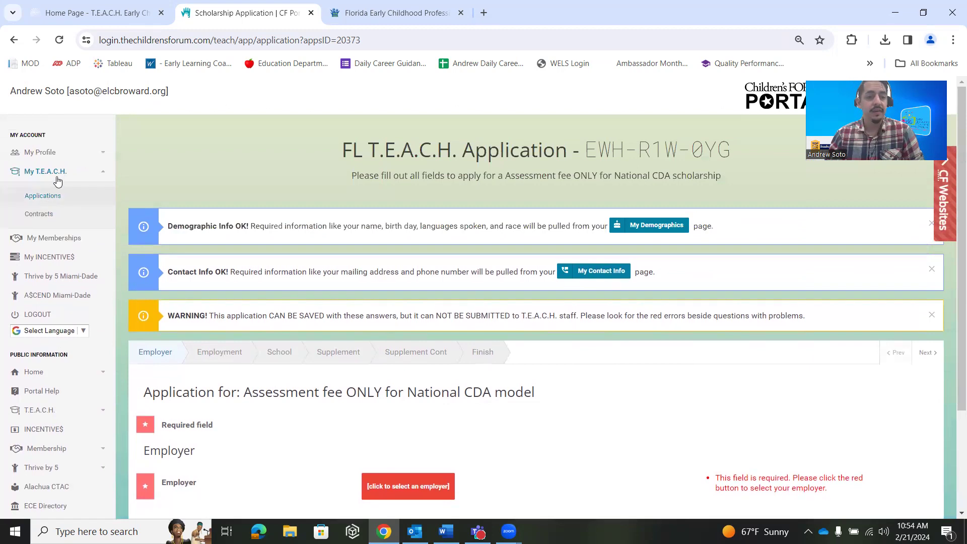
Collapse and re-expand the My T.E.A.C.H. menu, then move to another browser tab
left_click(57, 171)
left_click(57, 171)
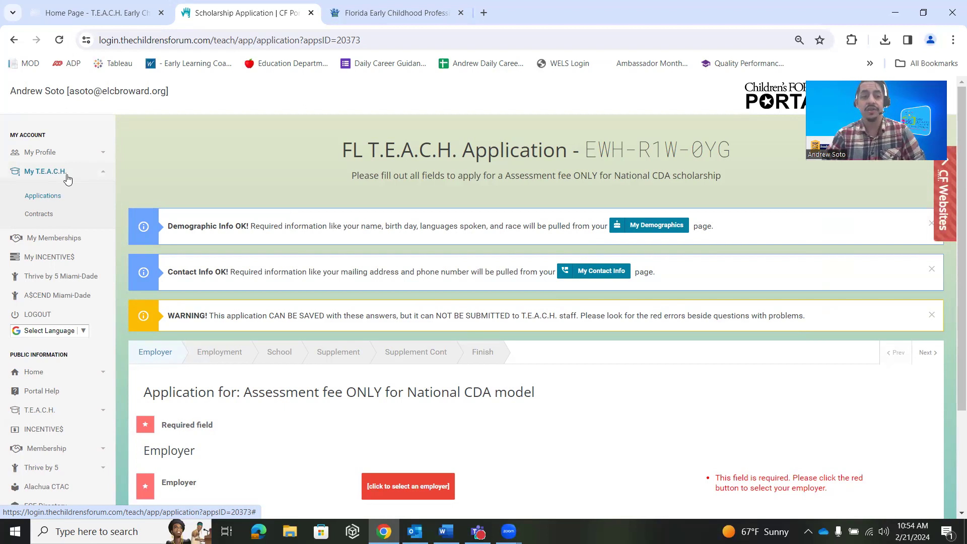
left_click(98, 13)
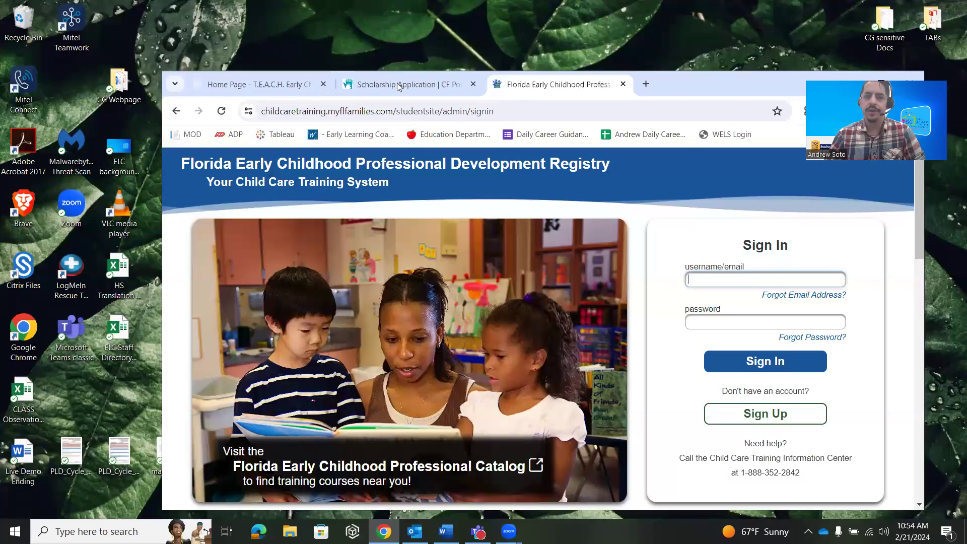
Return to the Scholarship Application tab, maximize the browser and scroll to the Director fields
left_click(398, 84)
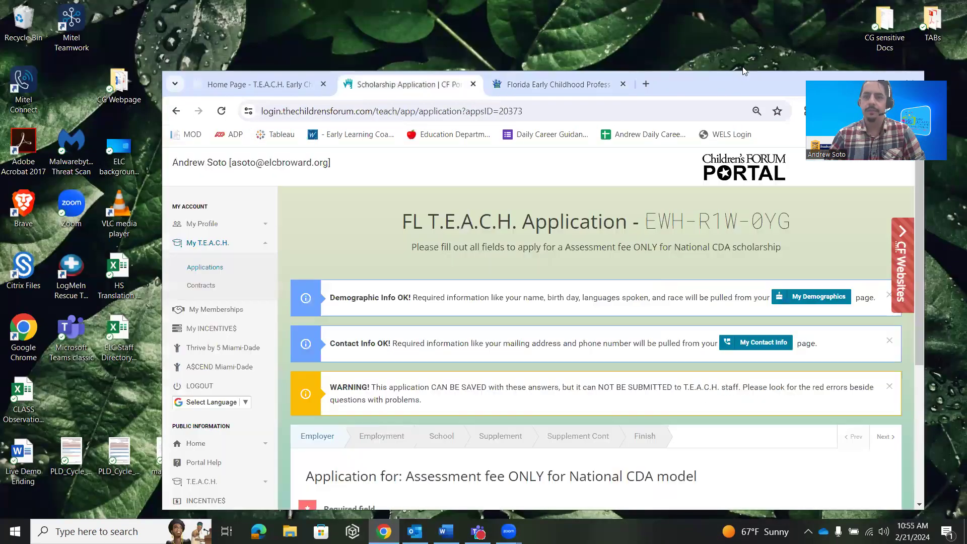
double_click(731, 82)
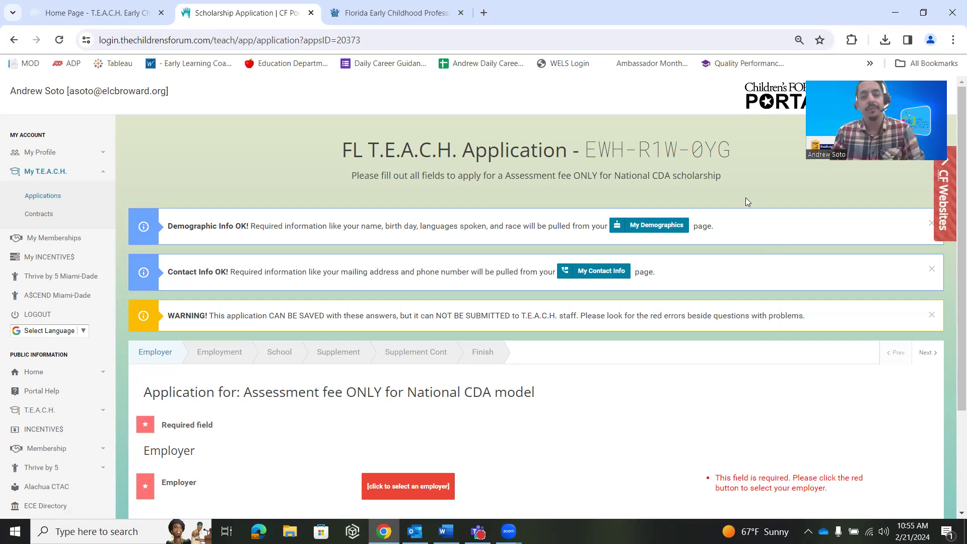
scroll(473, 241, "down", 1)
scroll(473, 245, "down", 1)
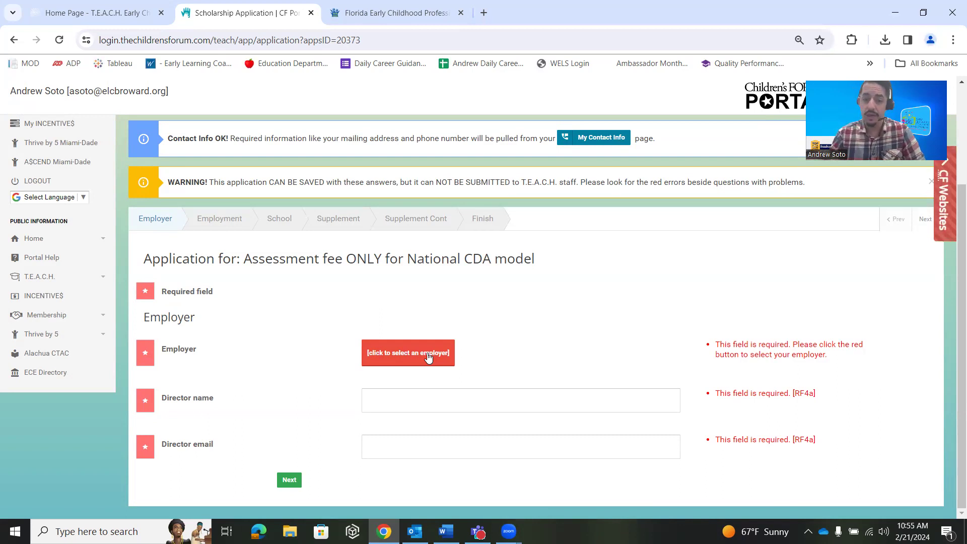
Search the employer site for 'school school', then visit the Director name and email fields
left_click(427, 355)
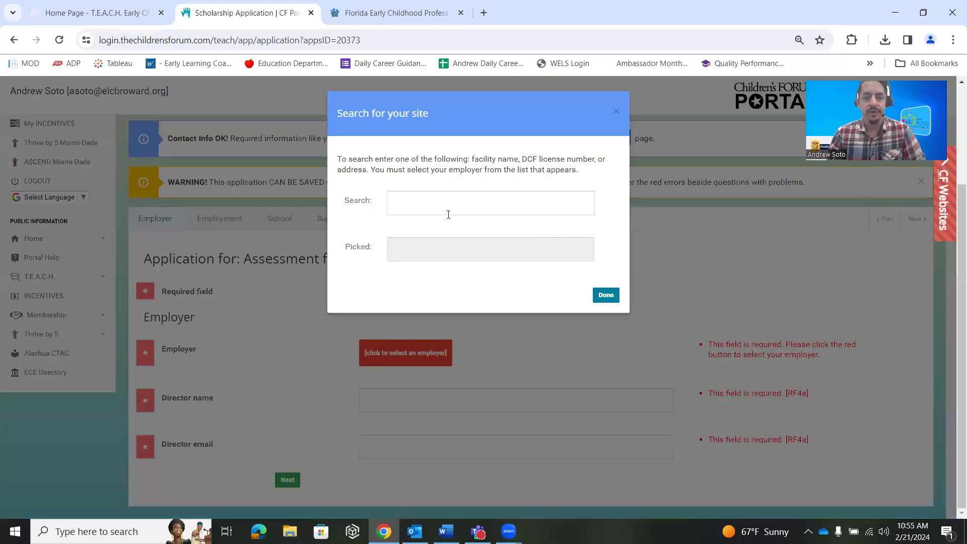
type("school school")
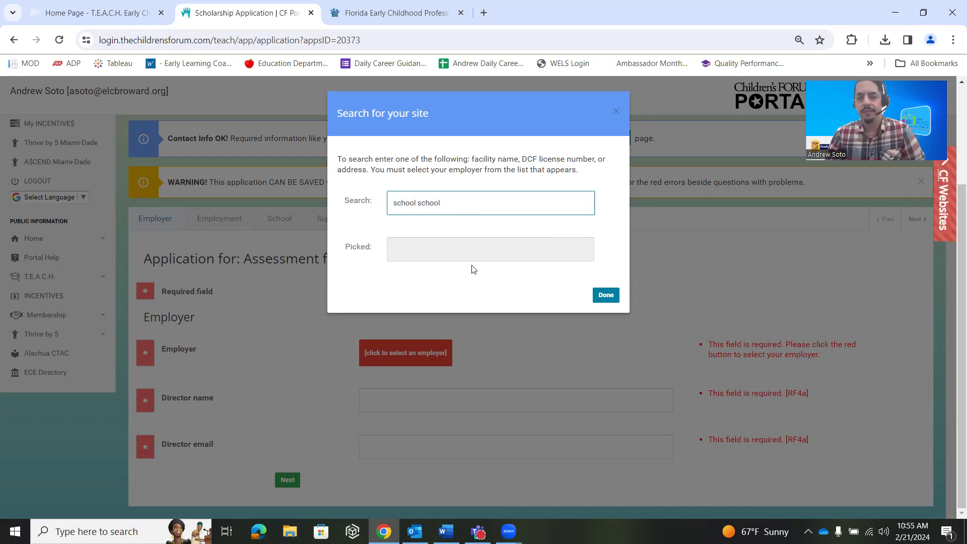
left_click(606, 297)
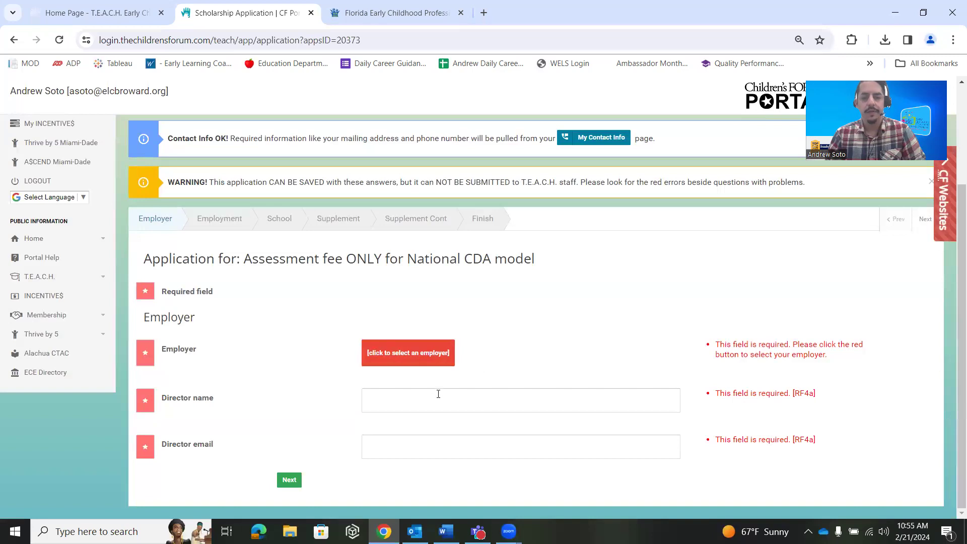
left_click(438, 394)
left_click(372, 447)
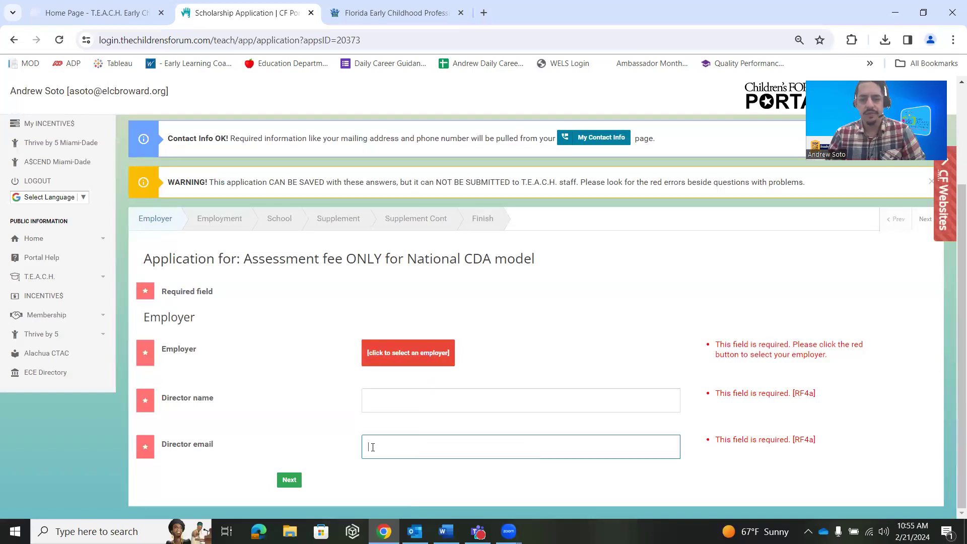
Save and advance the application through the Employment and School steps
left_click(288, 480)
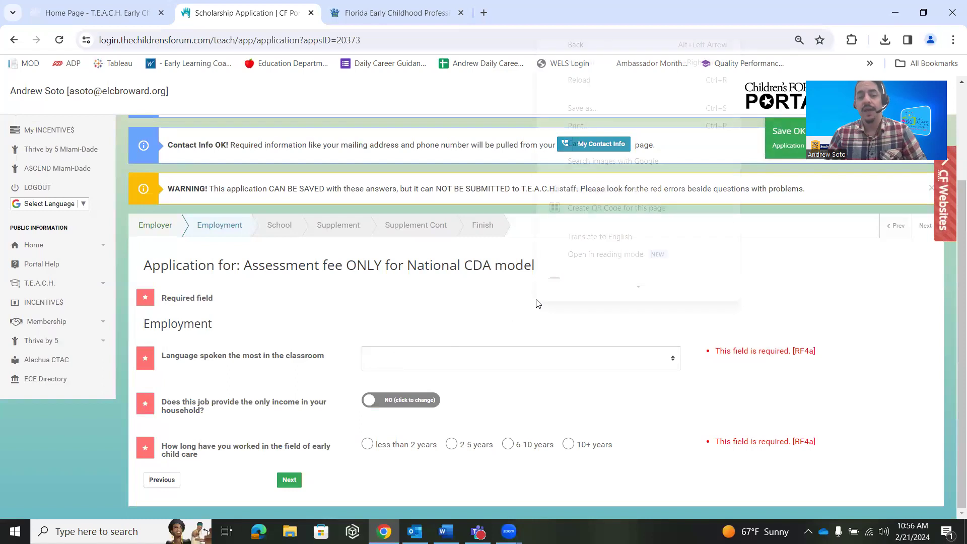
right_click(537, 301)
key("Escape")
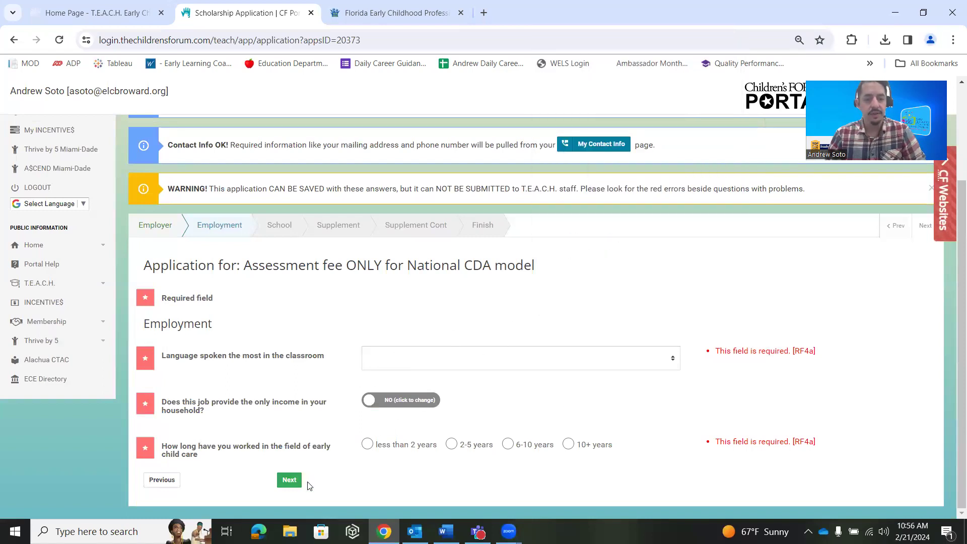
left_click(289, 479)
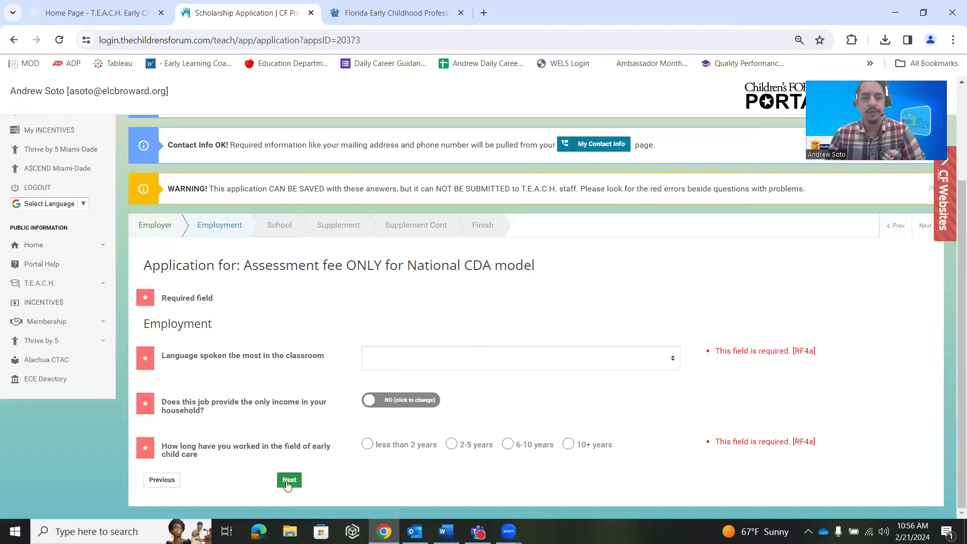
scroll(402, 355, "down", 1)
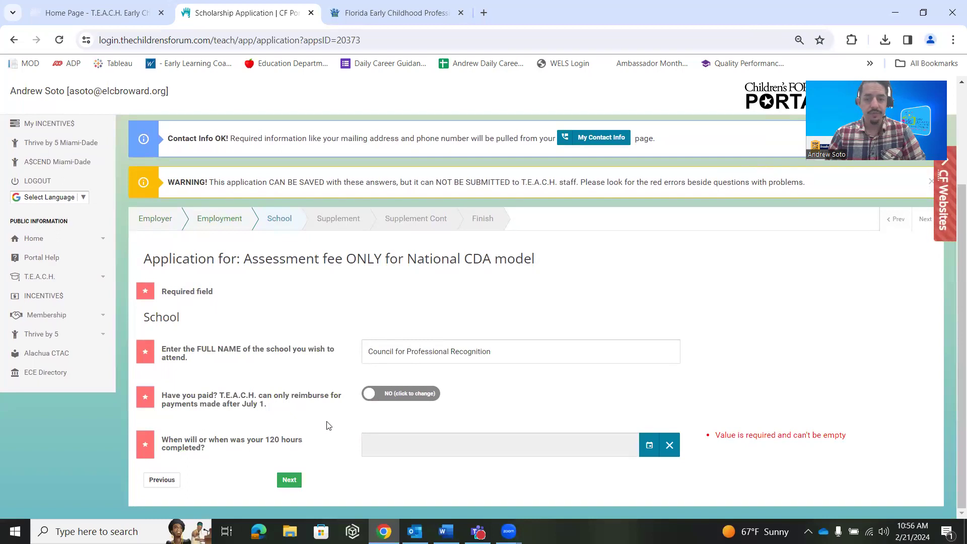
left_click(294, 483)
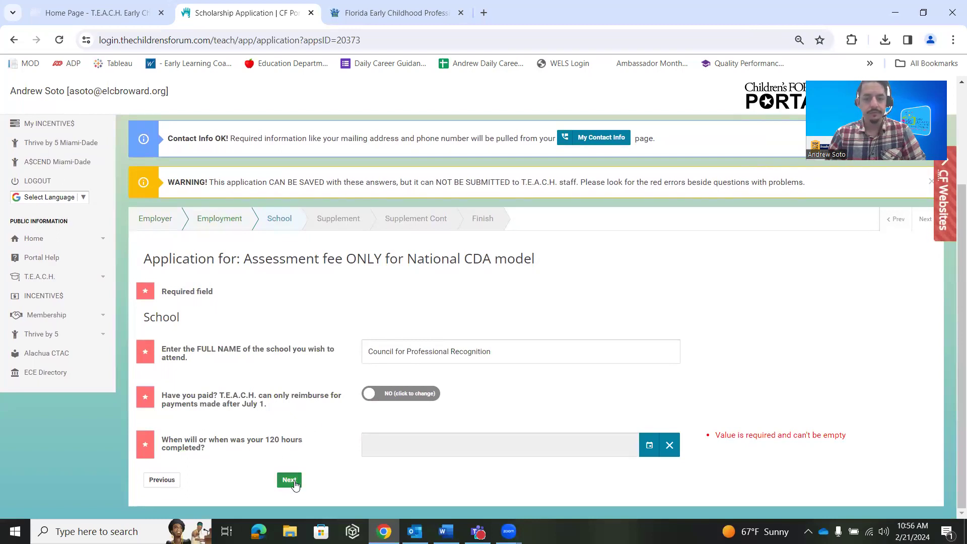
Highlight and clear the scholarship title text, then save and continue to Supplement Cont
scroll(352, 403, "down", 1)
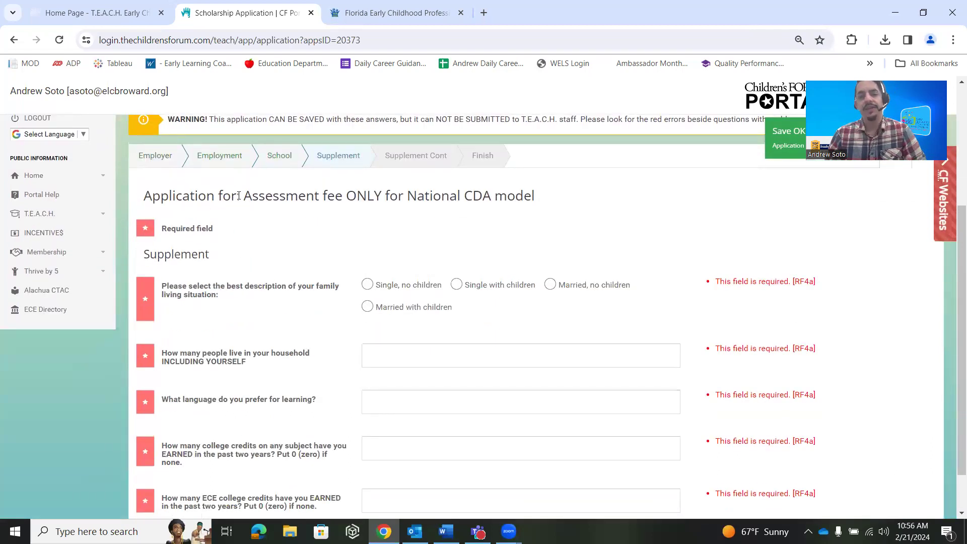
left_click_drag(245, 196, 546, 190)
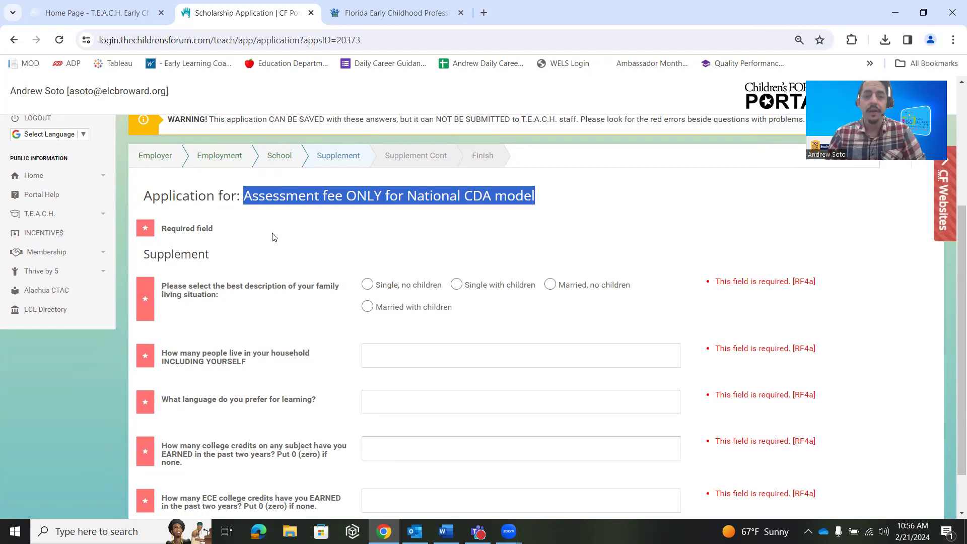
left_click(289, 243)
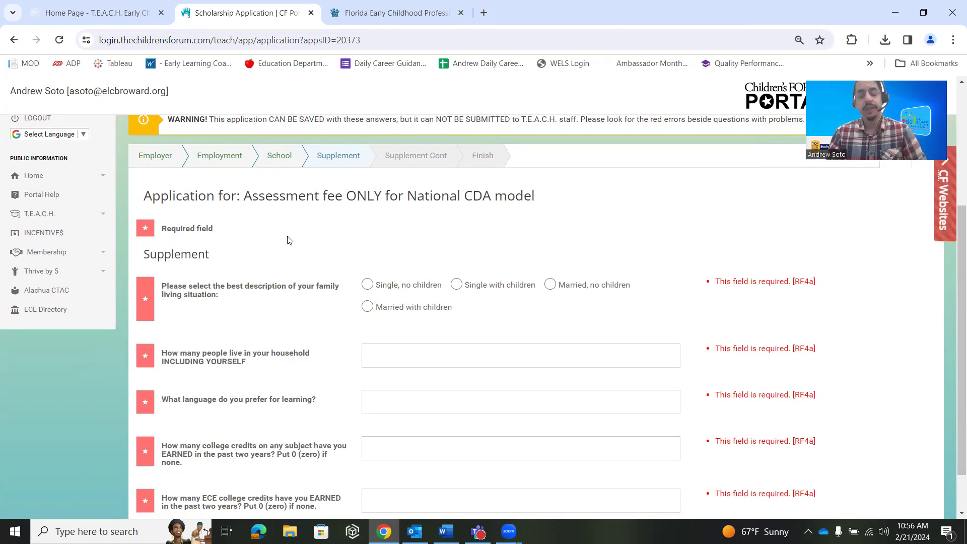
scroll(288, 241, "down", 1)
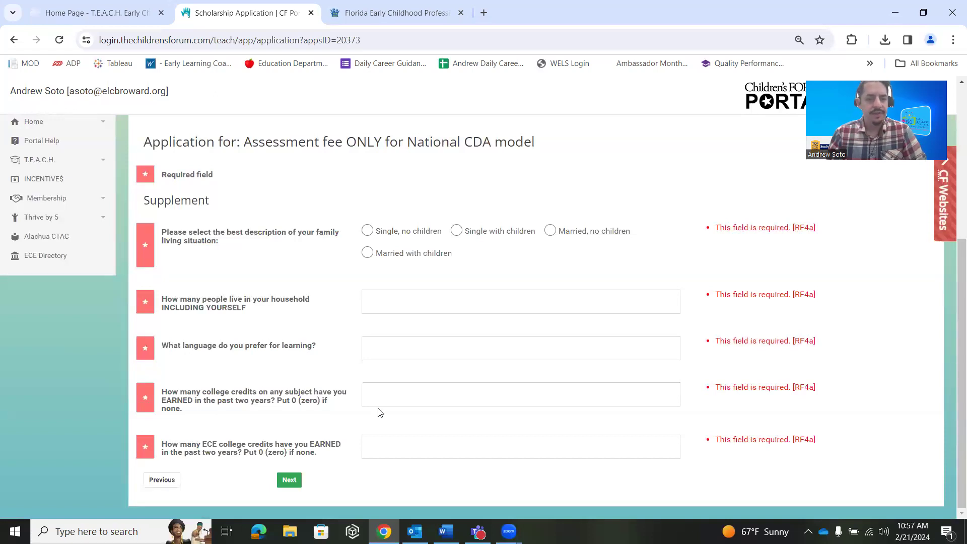
left_click(285, 481)
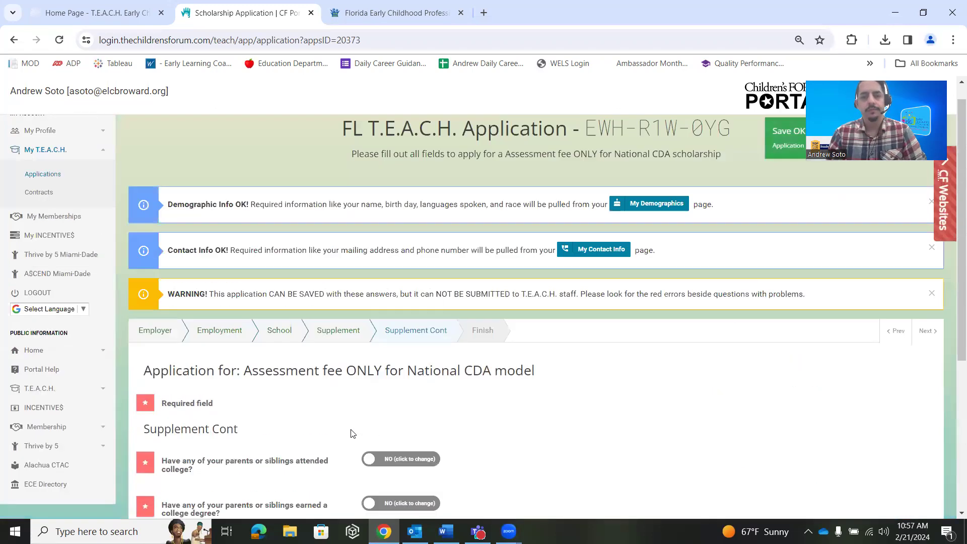
Review the parents' and siblings' college questions, then save and continue to the Finish step
scroll(468, 356, "down", 5)
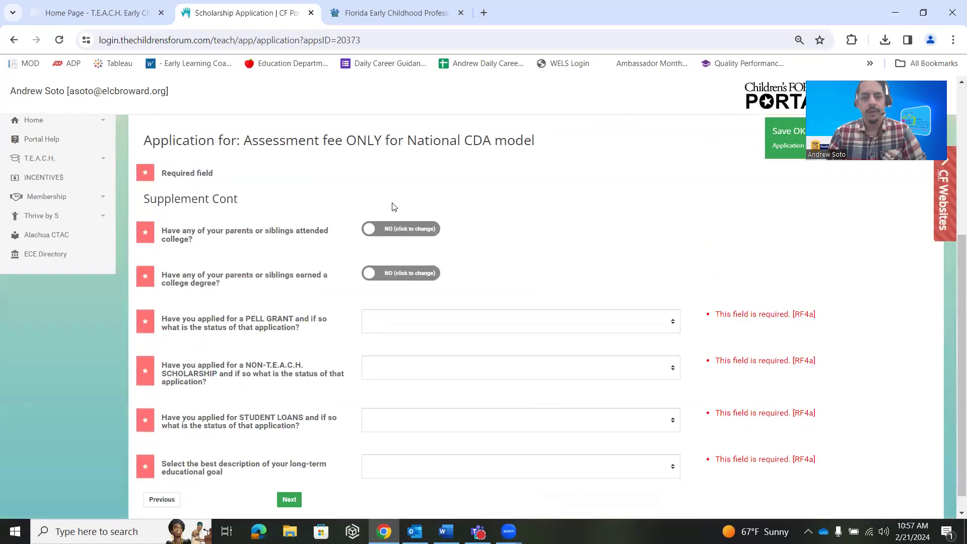
scroll(391, 214, "up", 1)
scroll(317, 240, "down", 2)
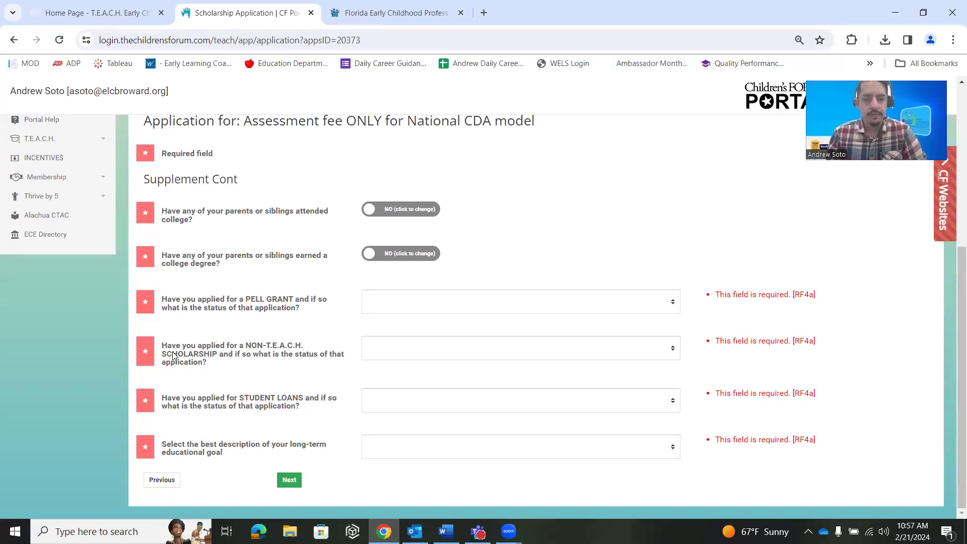
left_click(285, 482)
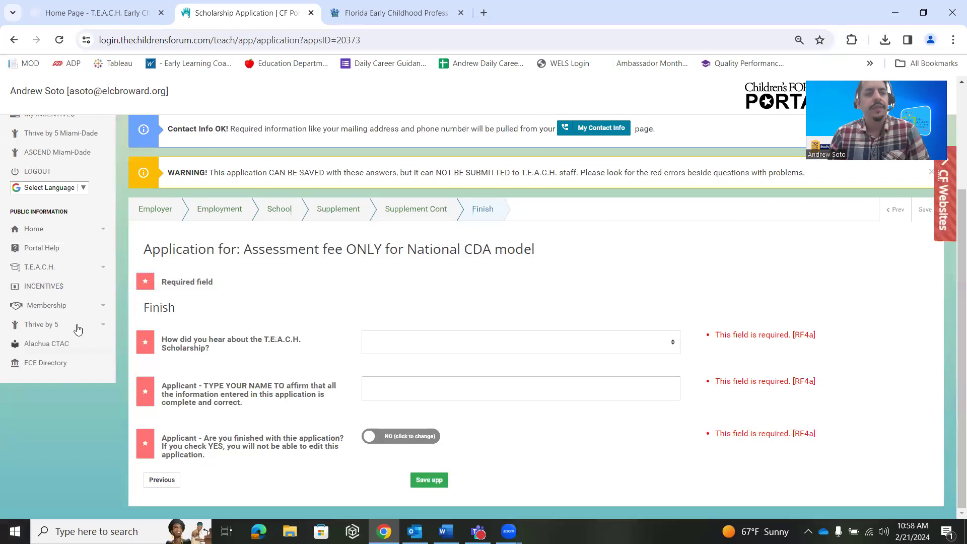
scroll(93, 340, "up", 3)
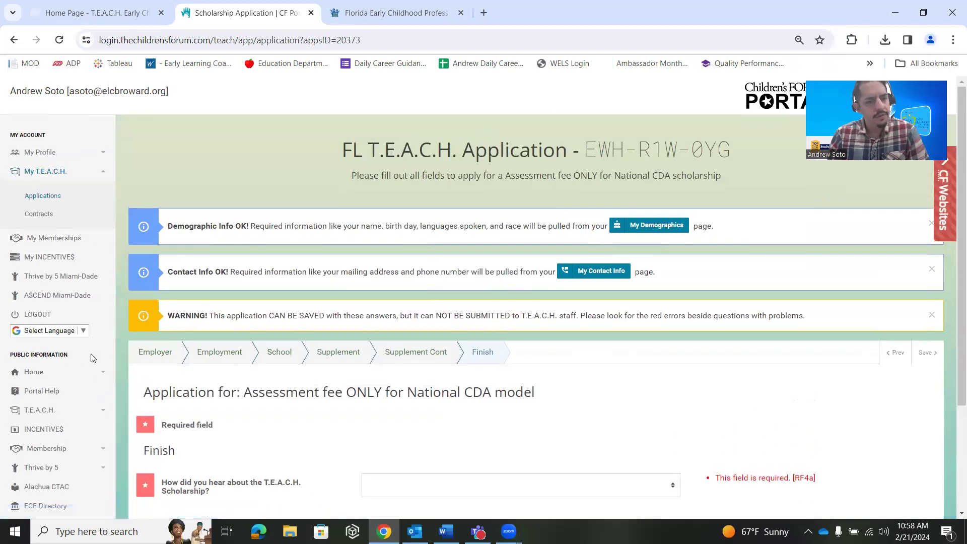
Leave the unsubmitted application and go to ECE Directory under Public Information
scroll(92, 358, "down", 3)
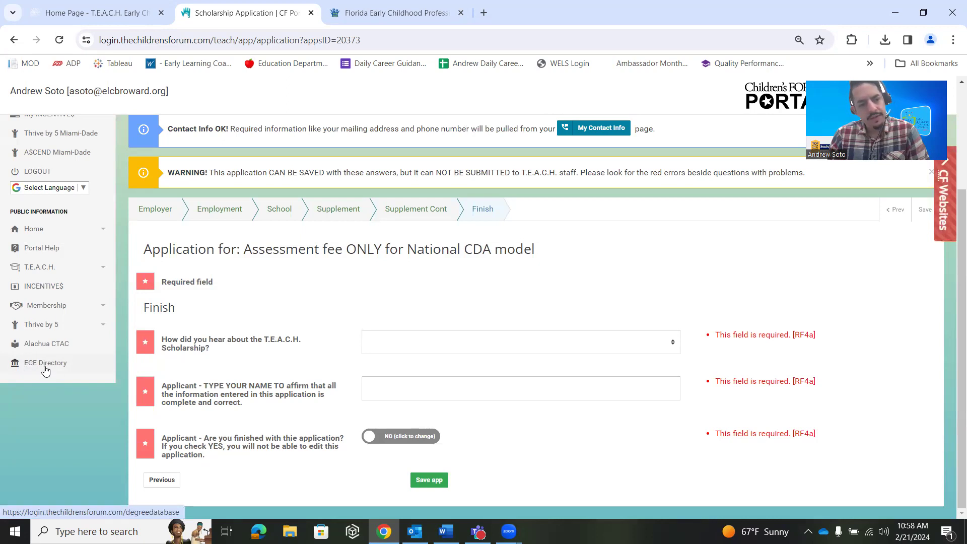
scroll(45, 370, "up", 2)
left_click(47, 422)
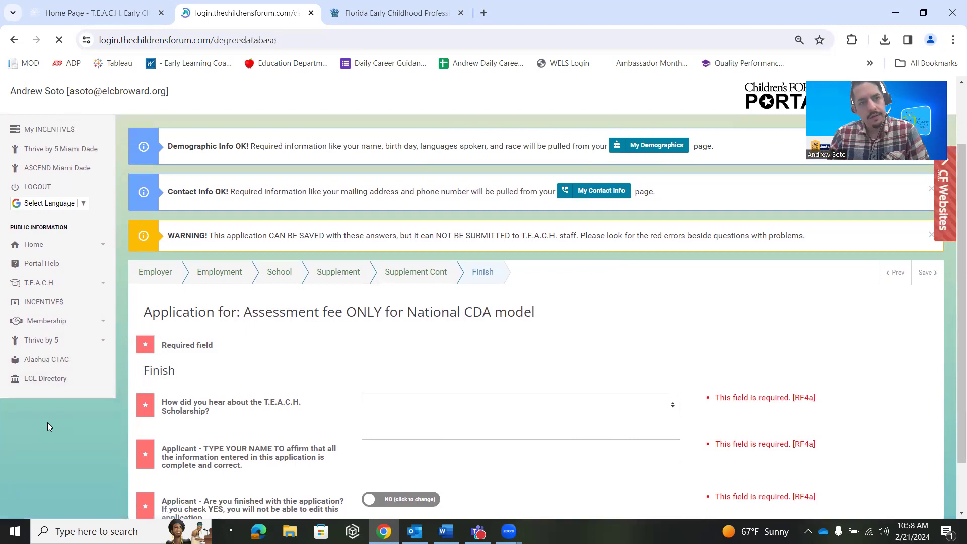
From the teach-fl.org home page, follow Browse Our ECE Training Directory, then close that duplicate tab
scroll(330, 287, "down", 2)
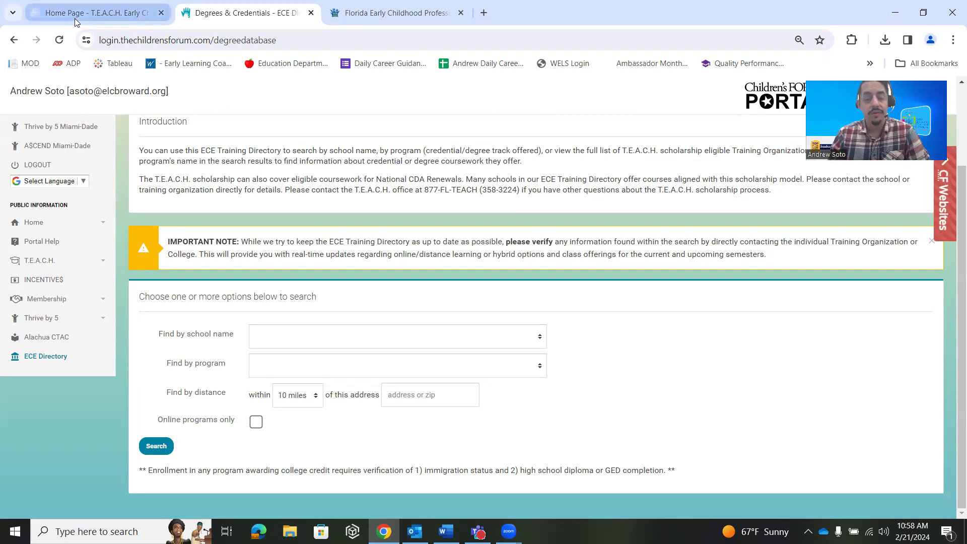
mouse_move(76, 19)
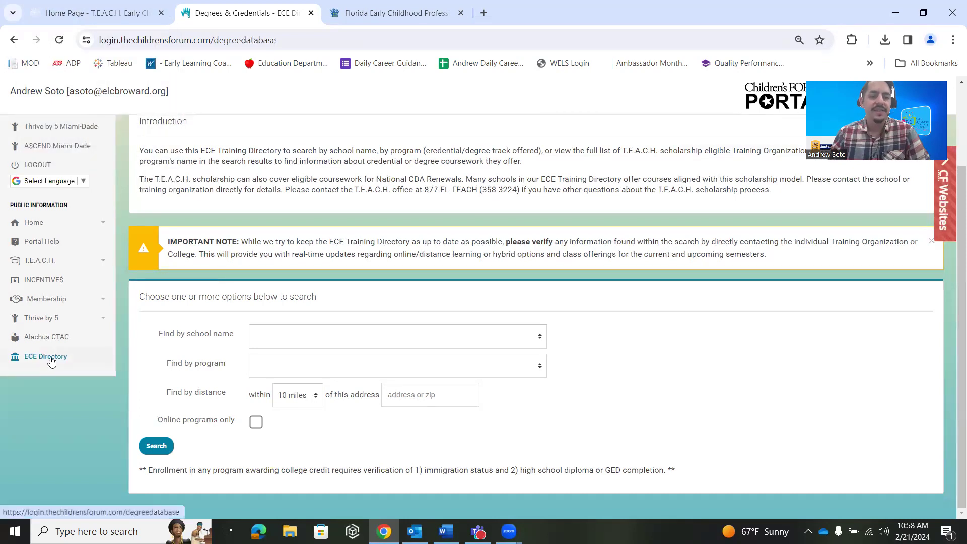
left_click(108, 13)
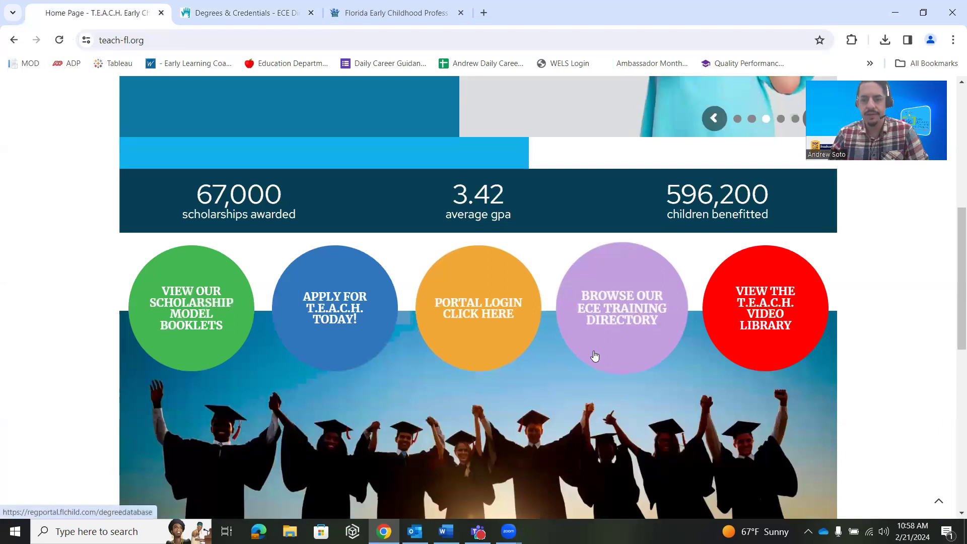
left_click(613, 330)
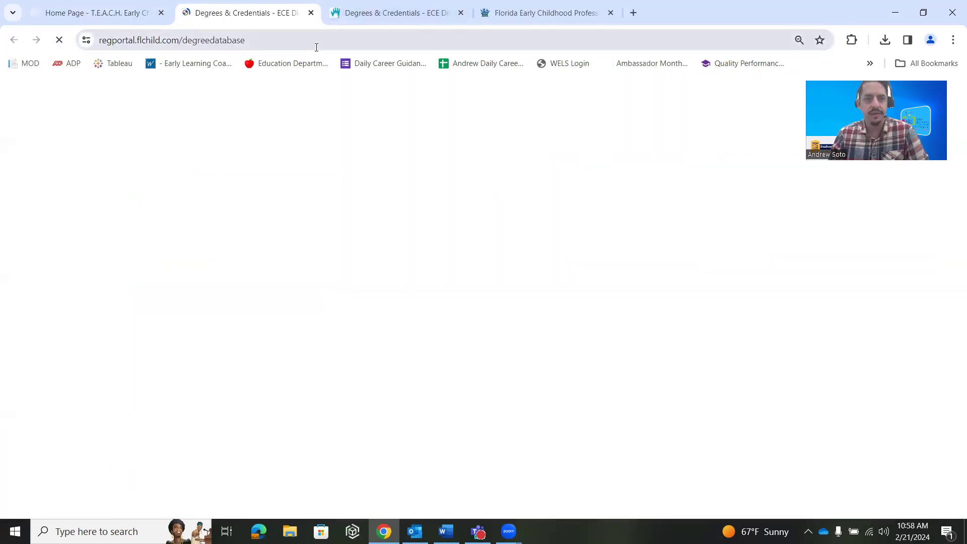
scroll(231, 195, "down", 4)
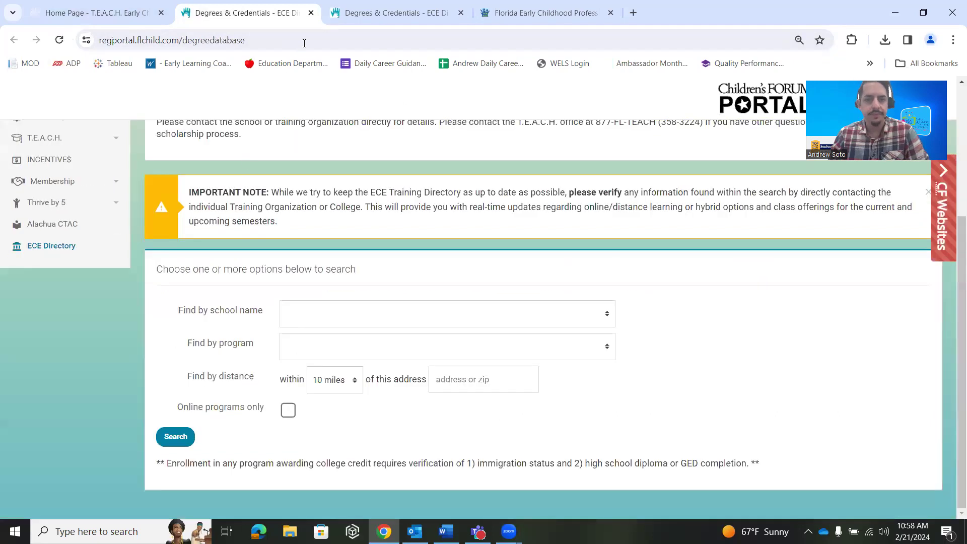
left_click(310, 12)
Return to the Degrees & Credentials tab and view the school name list
left_click(247, 20)
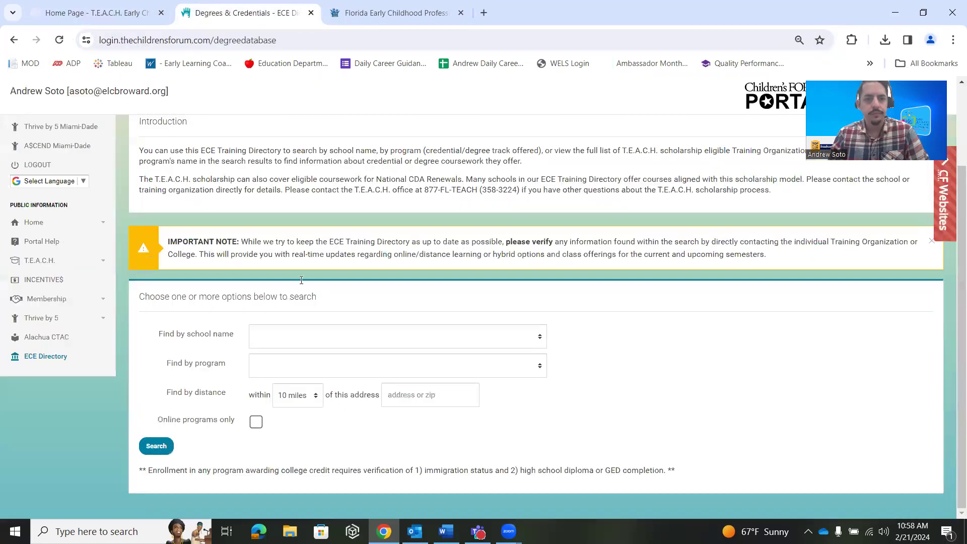
left_click(290, 342)
scroll(309, 322, "down", 1)
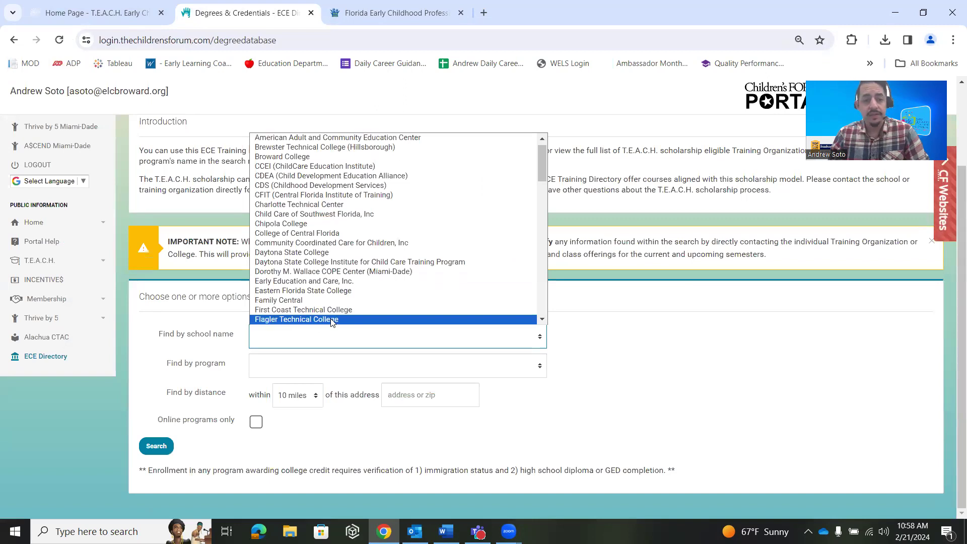
Search programs of type Credential - FL Staff within 100 miles of zip 33065
scroll(453, 241, "up", 1)
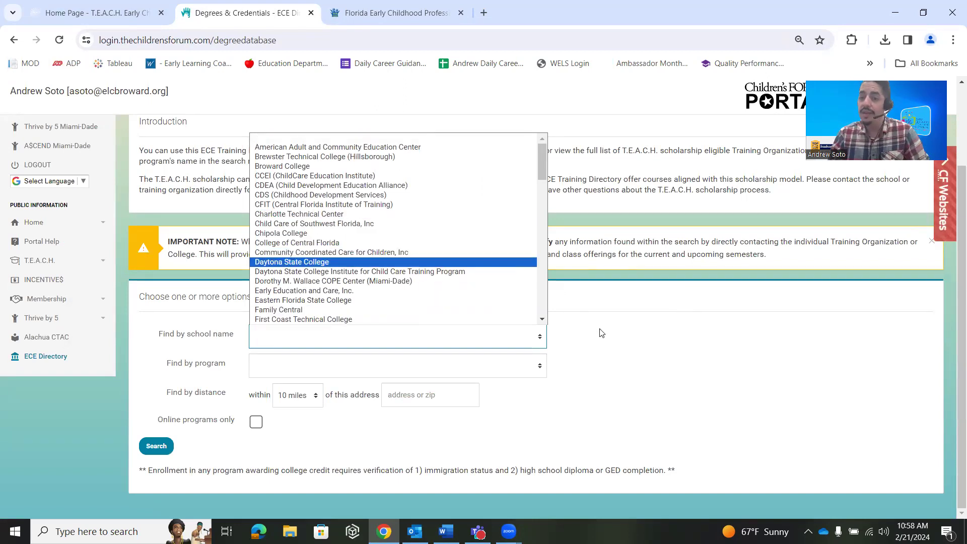
left_click(601, 342)
left_click(358, 363)
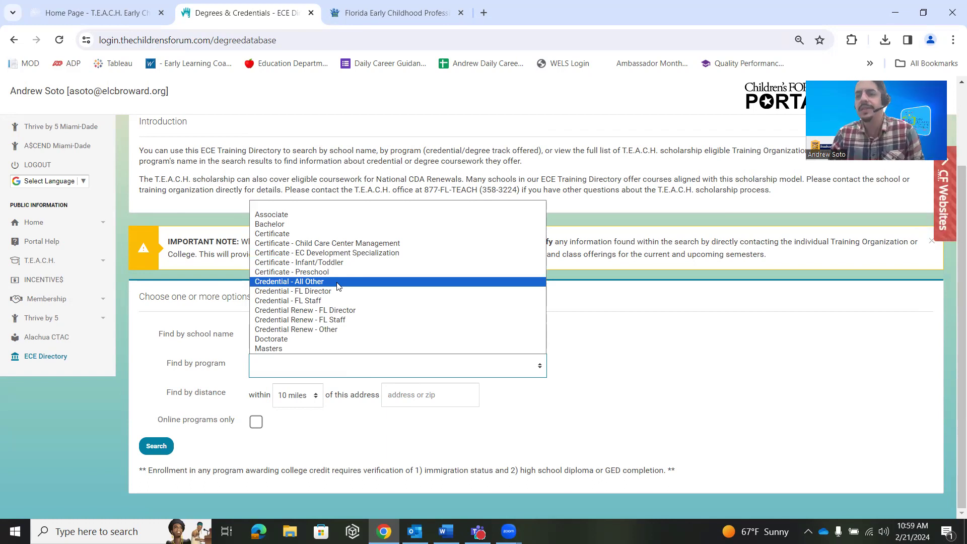
left_click(318, 301)
left_click(319, 402)
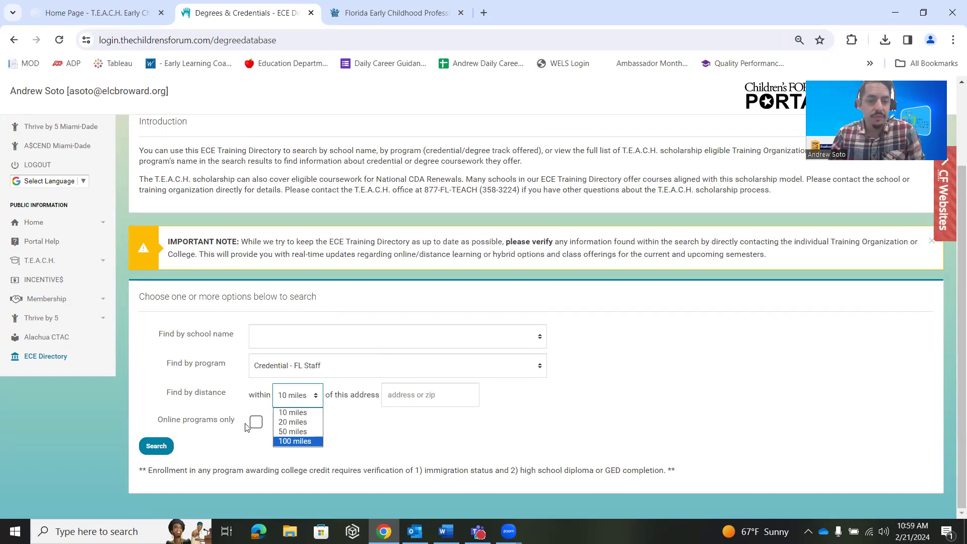
left_click(296, 441)
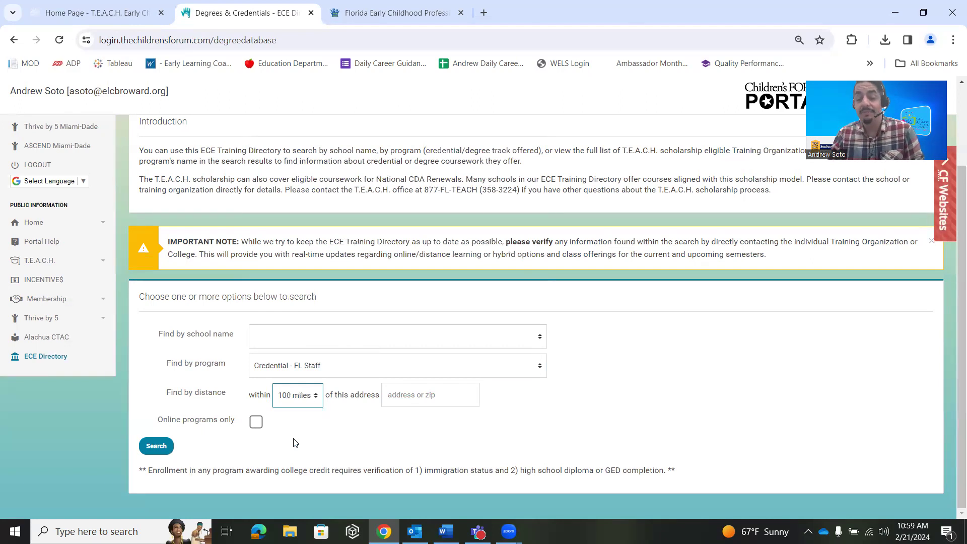
left_click(422, 393)
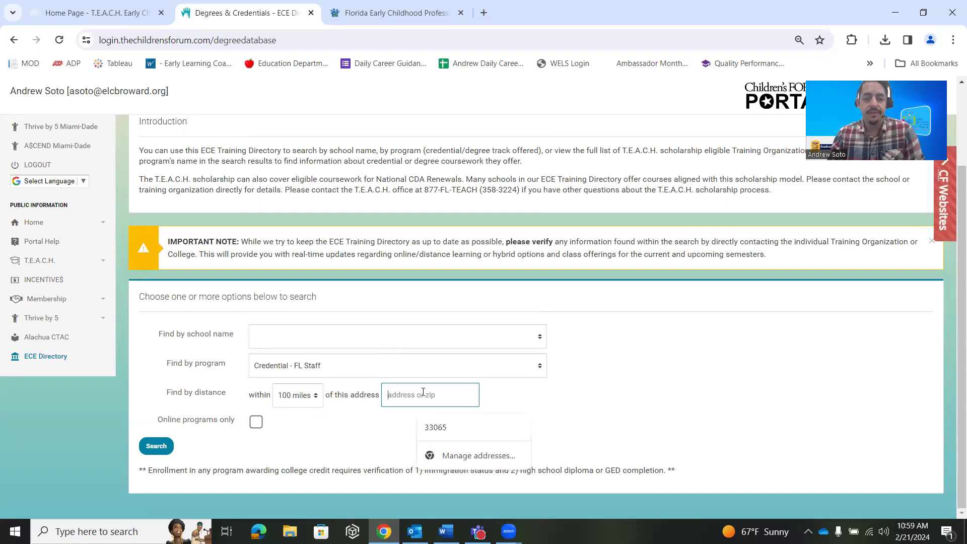
type("33065")
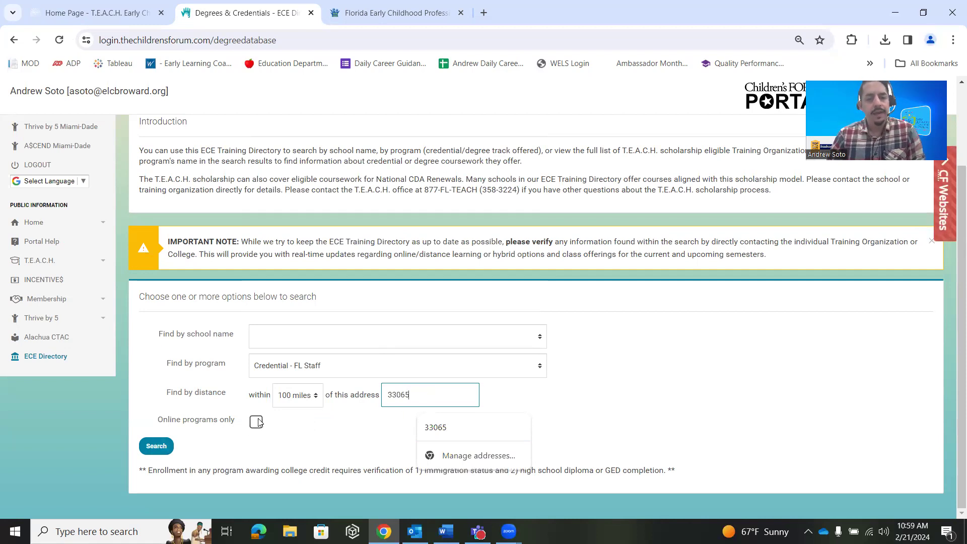
left_click(281, 433)
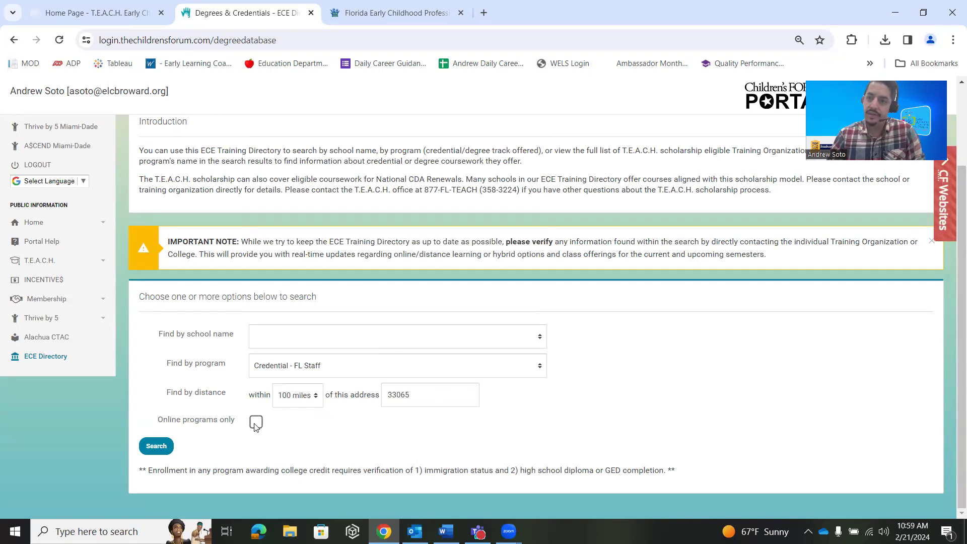
left_click(153, 453)
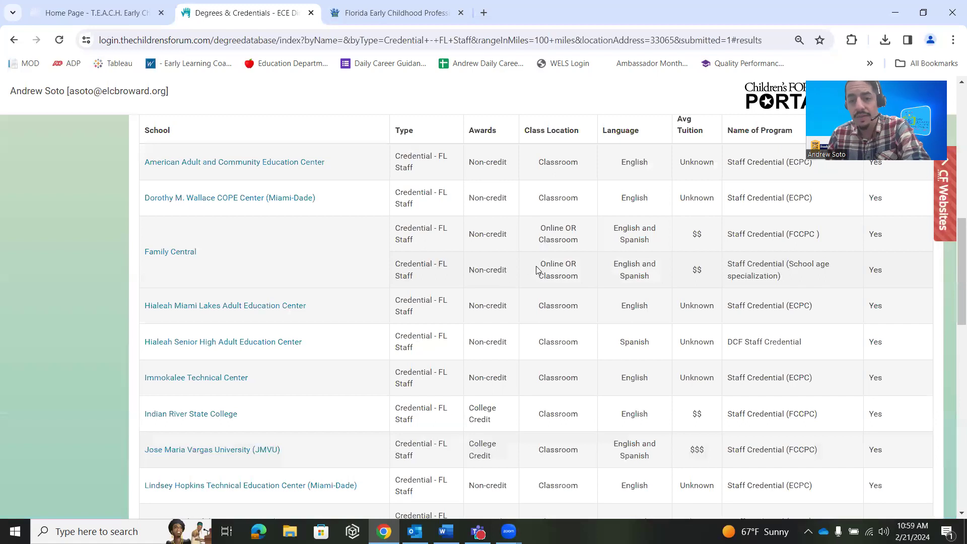
Highlight class location and program name text, then open the Family Central school record
left_click_drag(539, 265, 584, 283)
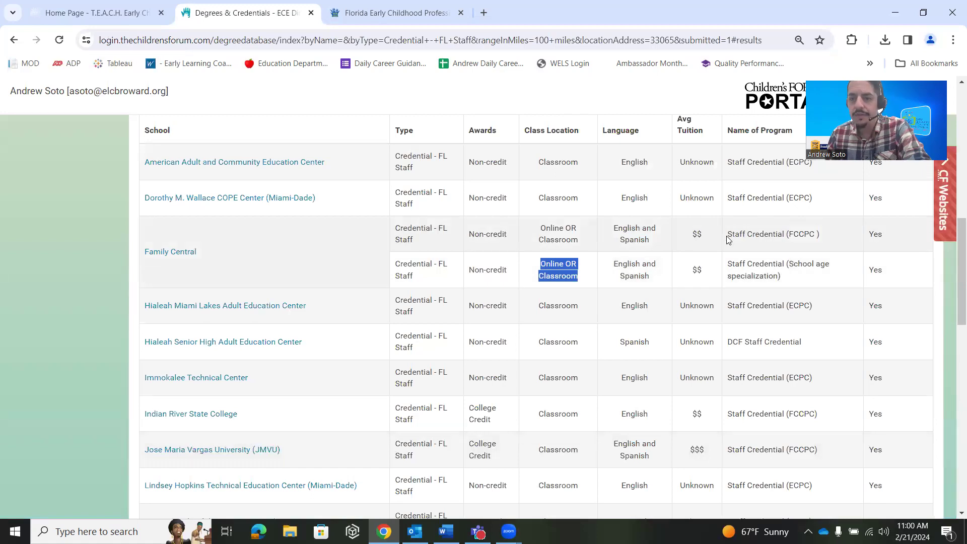
left_click(797, 234)
double_click(798, 233)
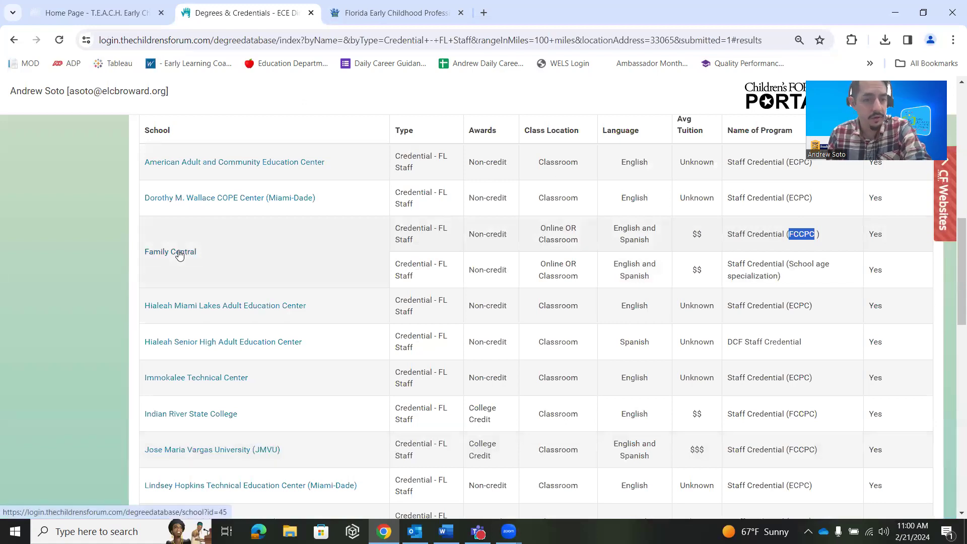
left_click(180, 255)
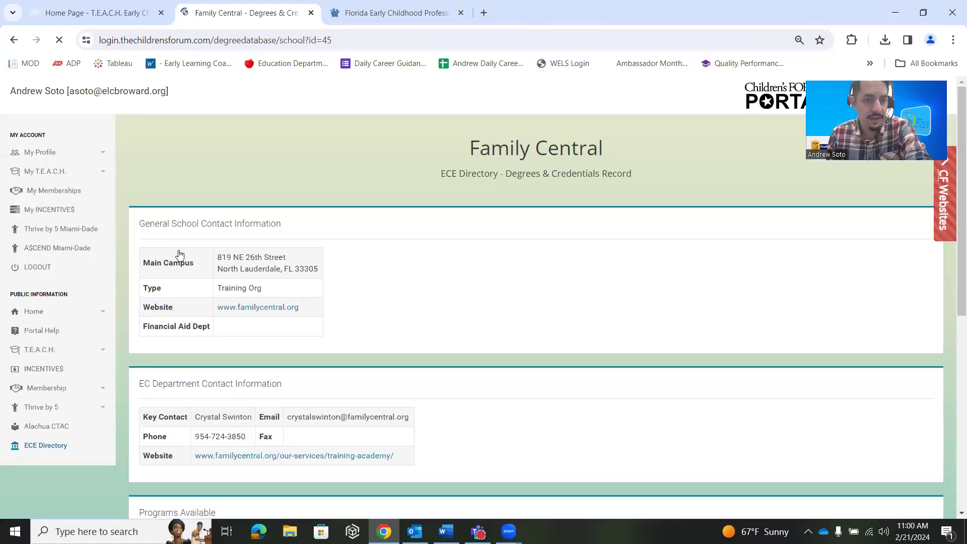
Scroll the Family Central contact details, then switch to the Florida Registry sign-in tab
scroll(223, 247, "down", 3)
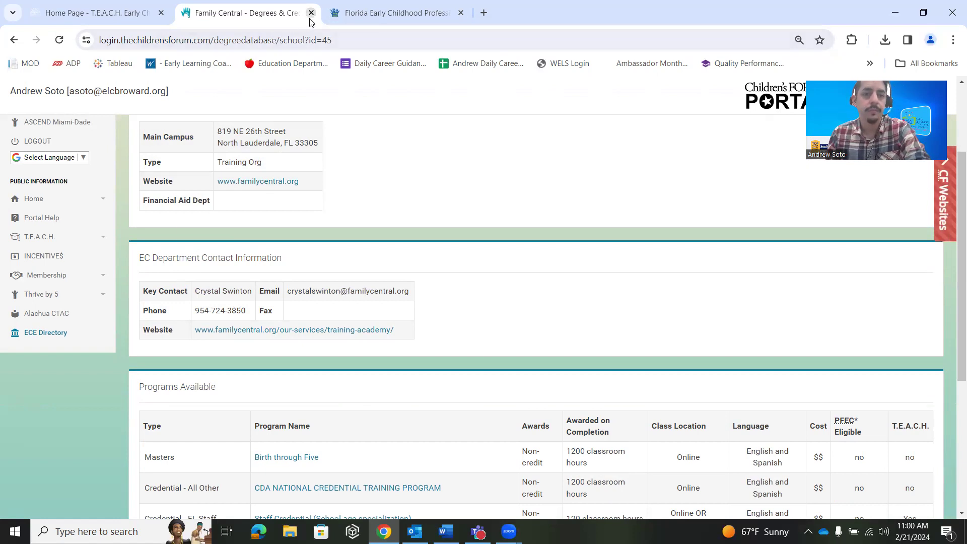
scroll(322, 221, "up", 3)
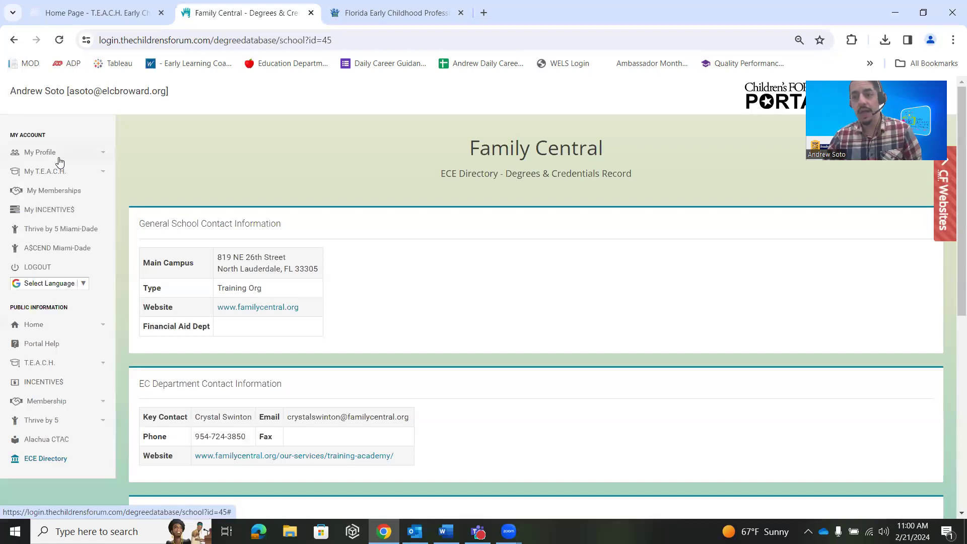
left_click(343, 18)
left_click(257, 15)
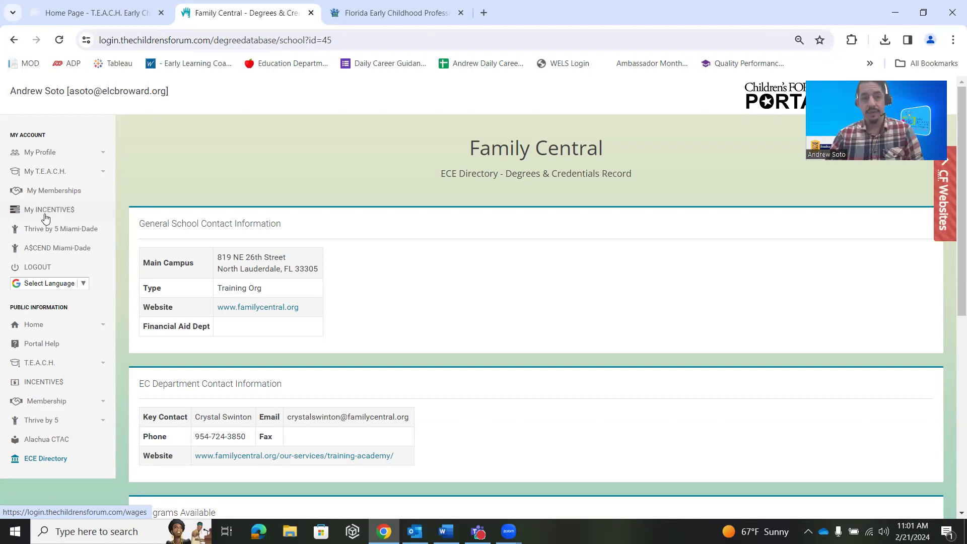
left_click(349, 20)
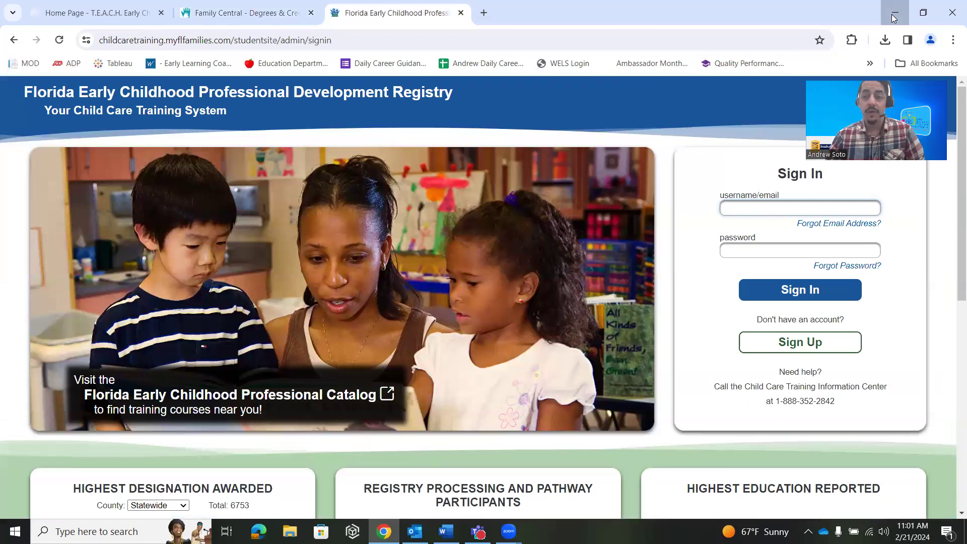
Minimize the Florida Registry browser and switch to the Word document 'Live Demo Ending'
left_click(893, 18)
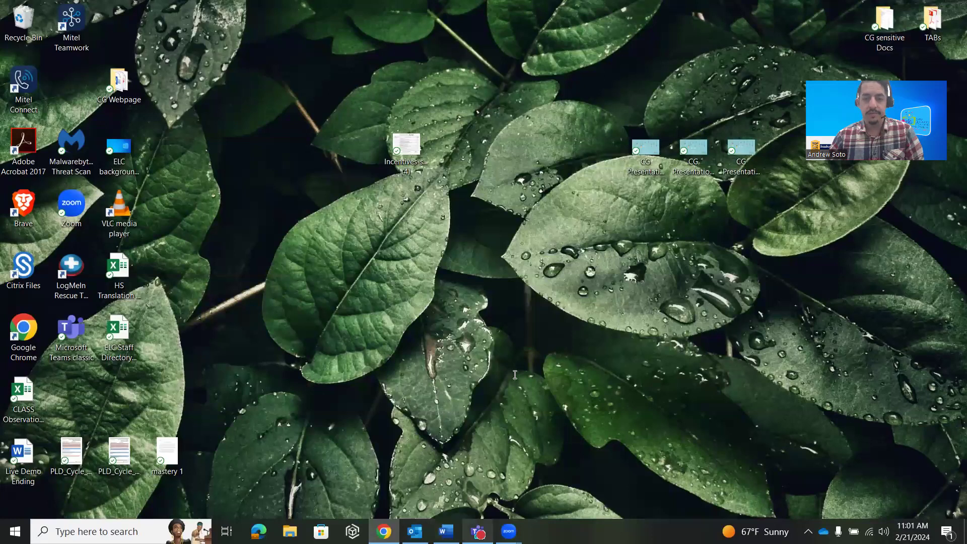
key("alt+Tab")
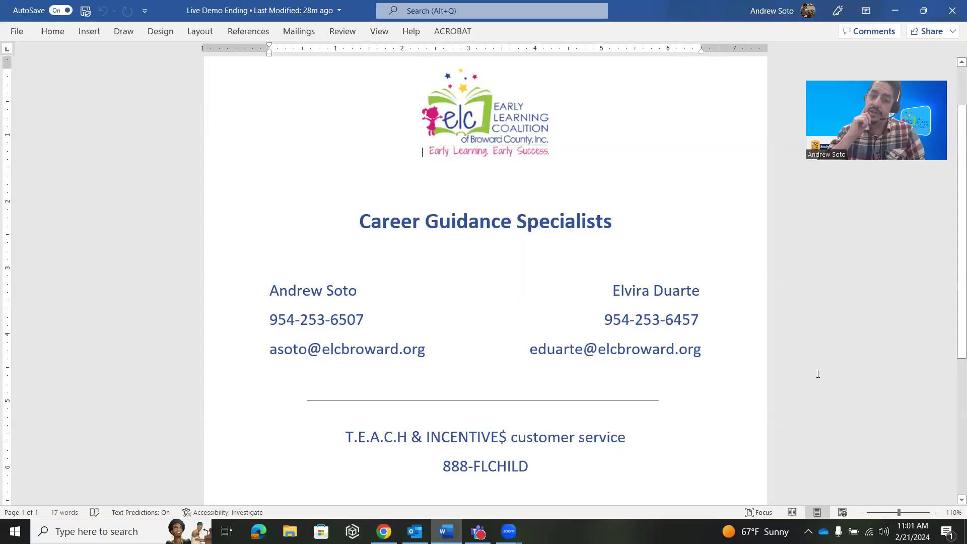